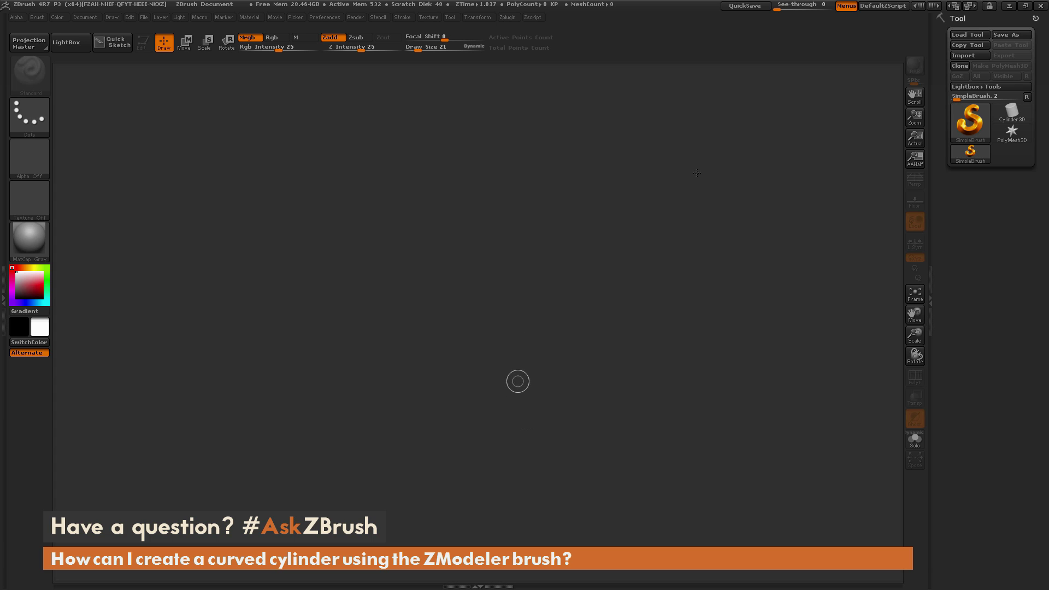
# Draw a Cylinder3D on the canvas, make it editable and show its polyframe.
pyautogui.click(1012, 112)
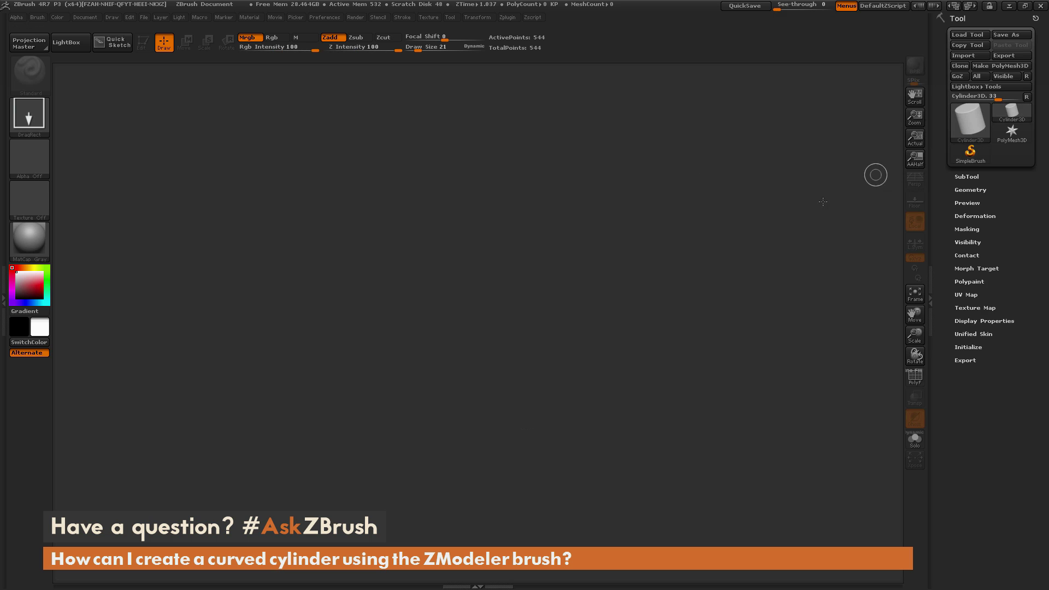
pyautogui.moveTo(471, 282)
pyautogui.mouseDown()
pyautogui.moveTo(478, 328)
pyautogui.moveTo(529, 393)
pyautogui.mouseUp()
pyautogui.press('t')
pyautogui.moveTo(661, 353); pyautogui.dragTo(780, 339)
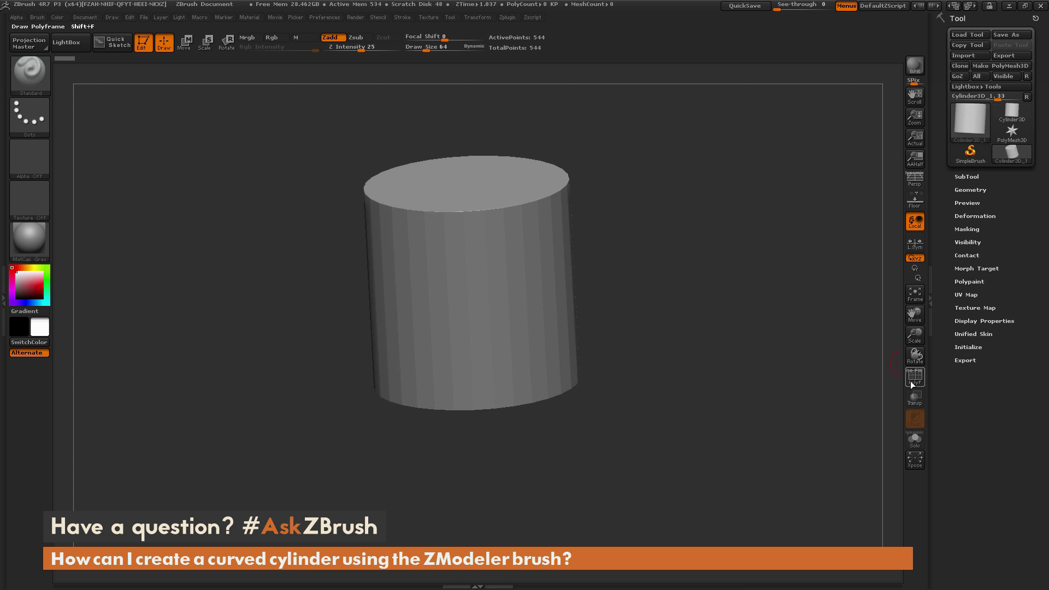
pyautogui.click(913, 383)
# Set the cylinder's HDivide to 16, reduce VDivide until the sides have no horizontal divisions, and convert it to a PolyMesh3D.
pyautogui.click(968, 347)
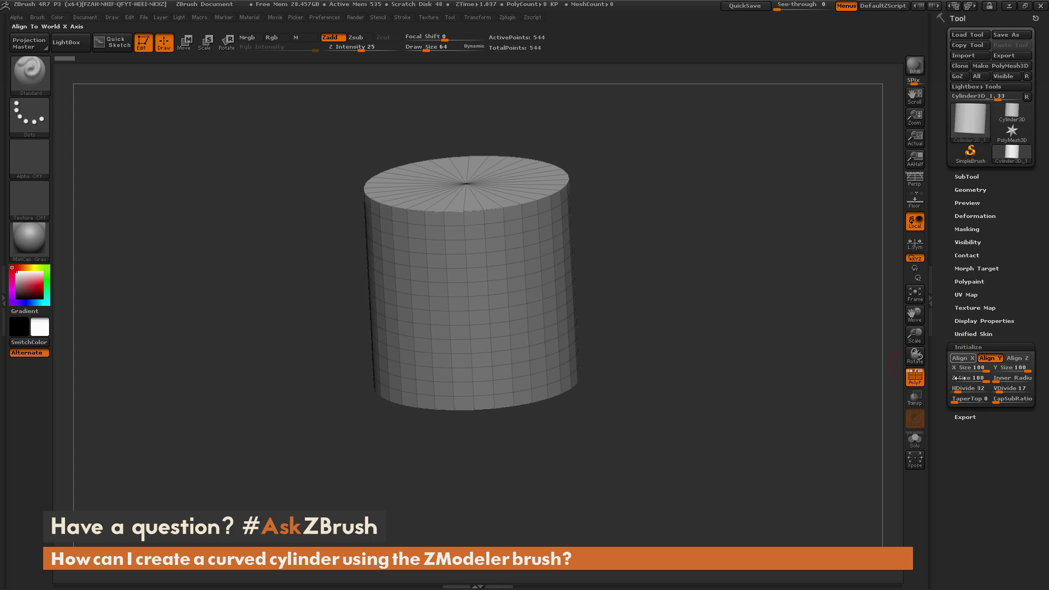
pyautogui.moveTo(955, 391); pyautogui.dragTo(994, 390)
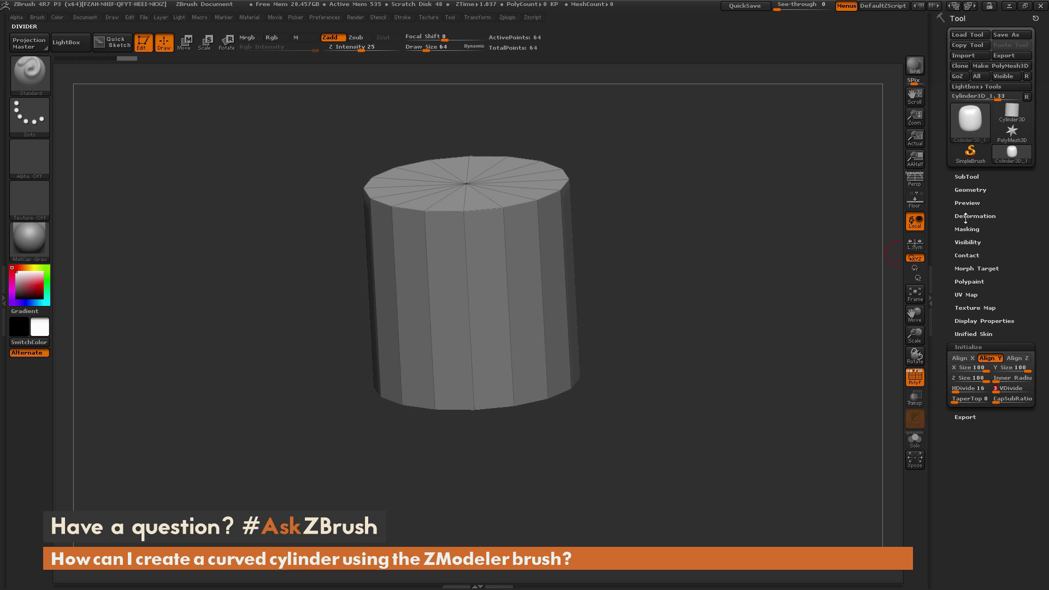
pyautogui.click(1007, 66)
# Choose the ZModeler brush for editing the cylinder mesh.
pyautogui.moveTo(759, 330); pyautogui.dragTo(590, 302)
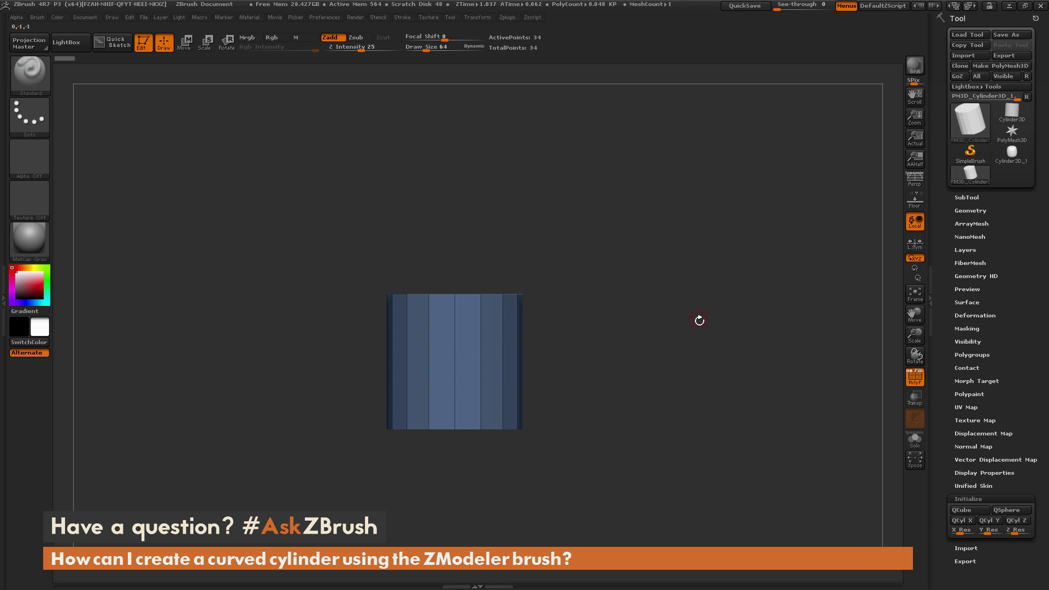
pyautogui.moveTo(699, 320); pyautogui.dragTo(713, 360)
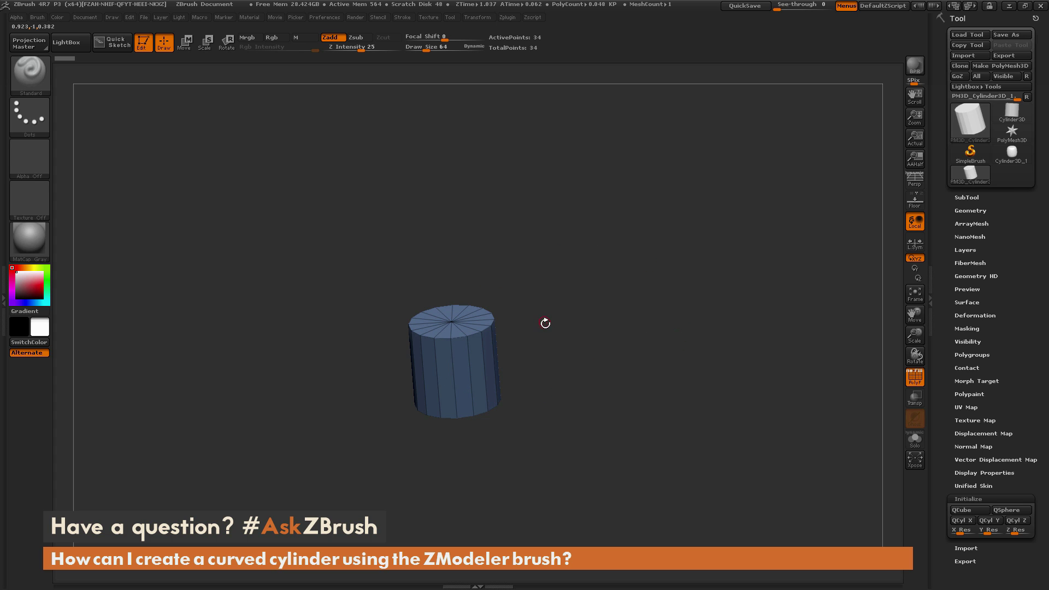
pyautogui.click(31, 79)
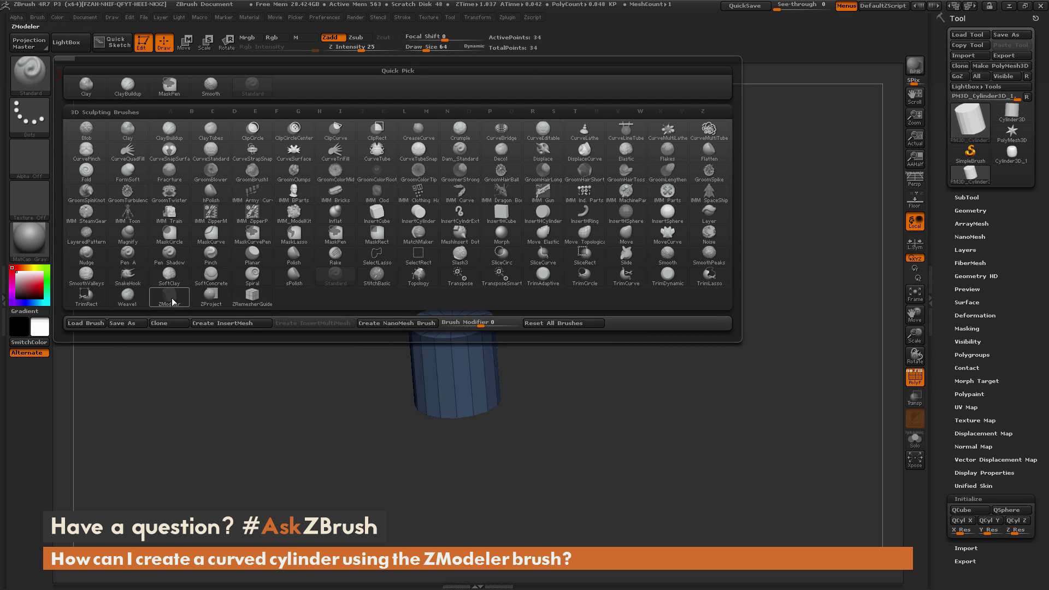
pyautogui.press('b')
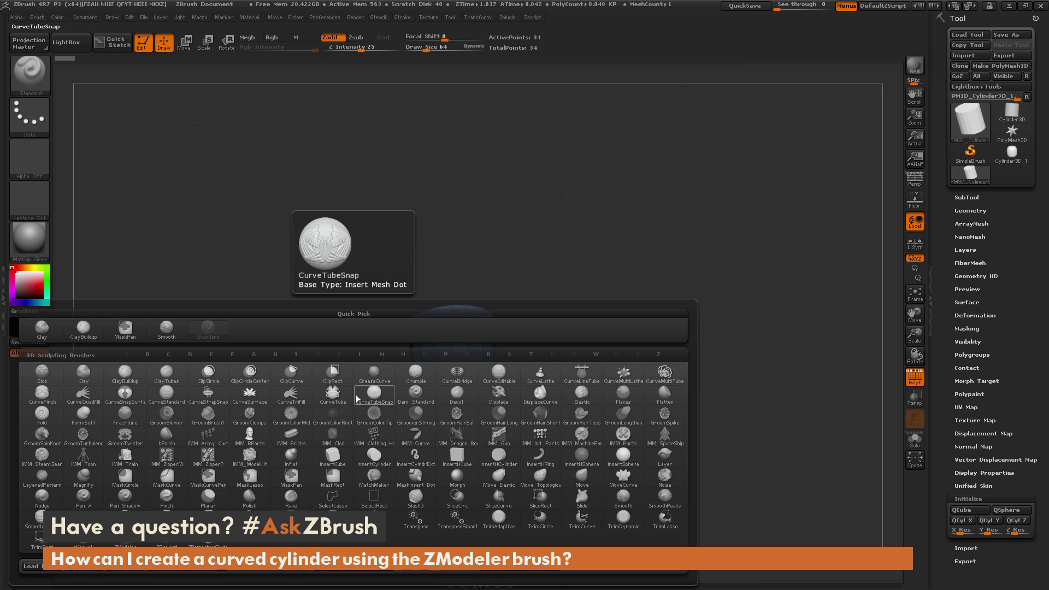
pyautogui.press('z')
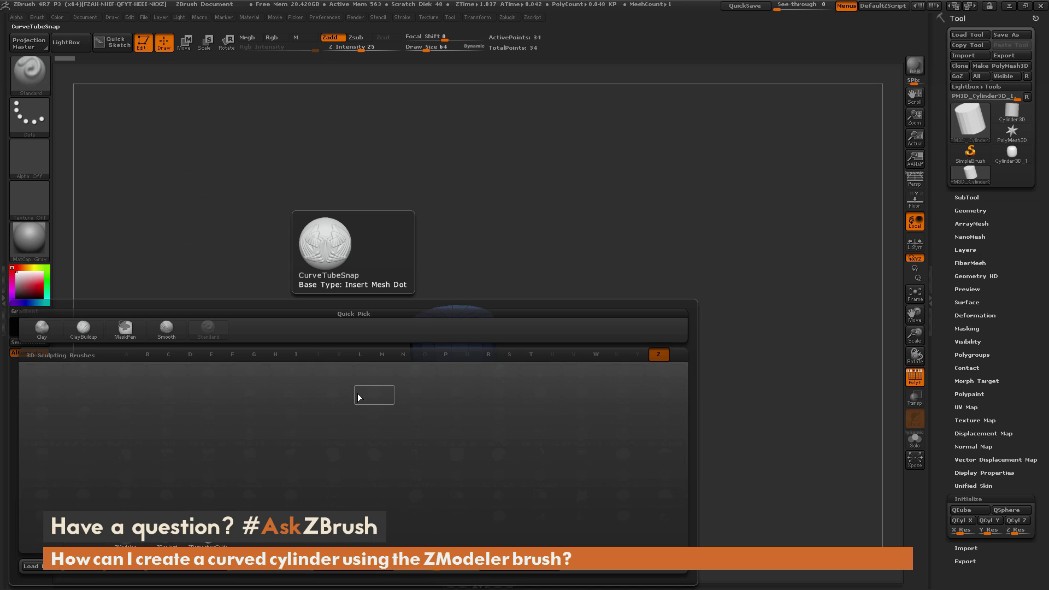
pyautogui.press('m')
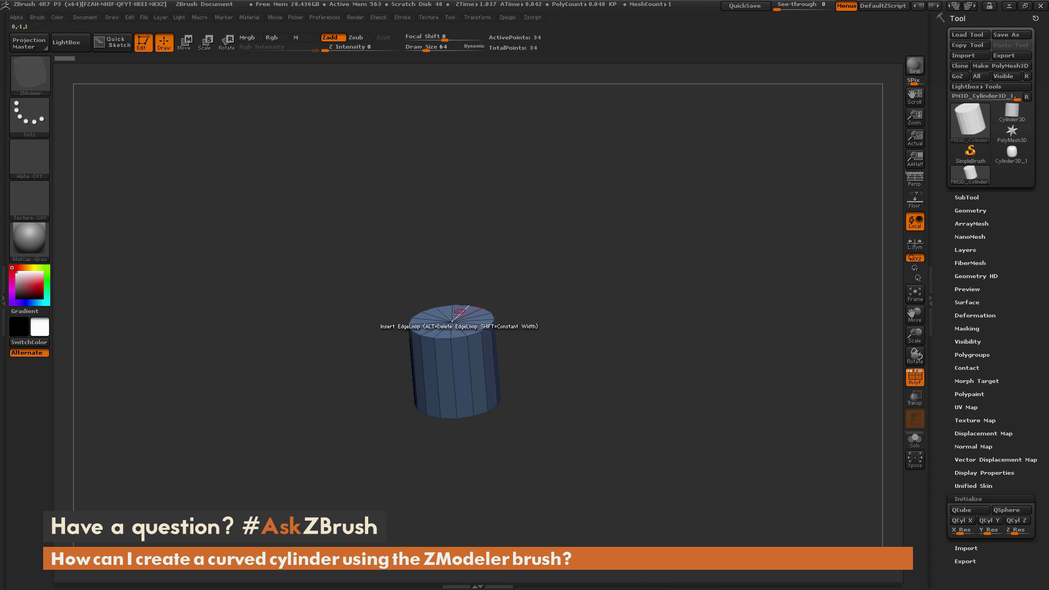
pyautogui.moveTo(600, 291); pyautogui.dragTo(476, 287)
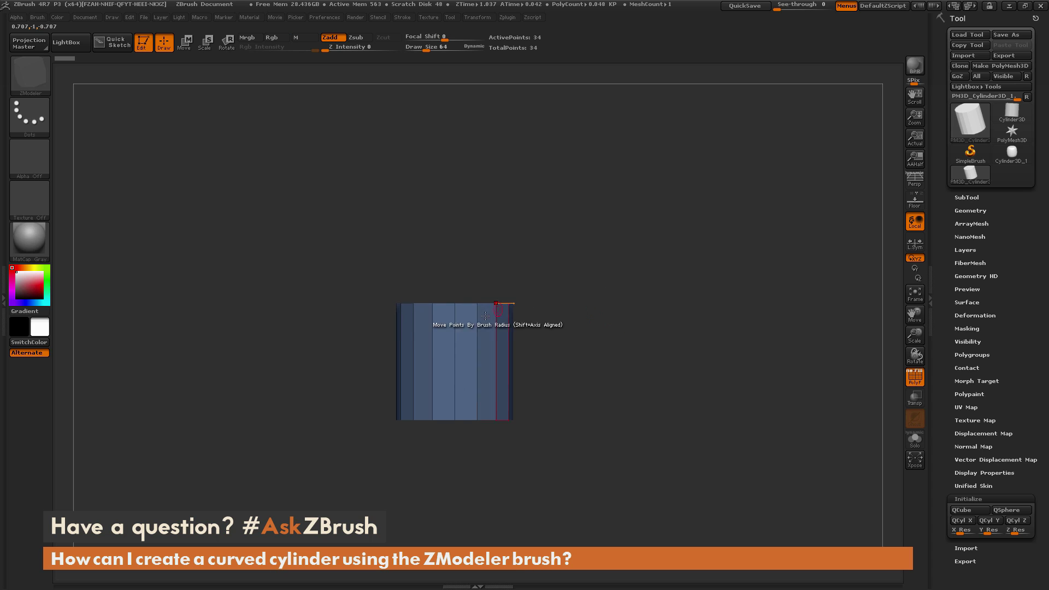
pyautogui.keyDown('alt'); pyautogui.moveTo(706, 326); pyautogui.dragTo(644, 325); pyautogui.keyUp('alt')
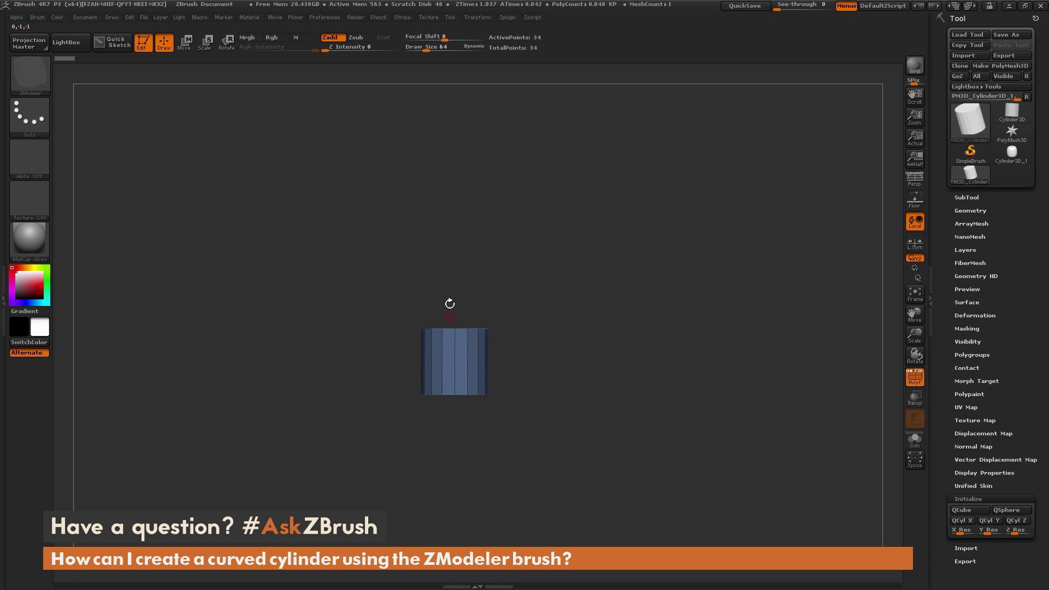
pyautogui.moveTo(683, 316); pyautogui.dragTo(526, 390)
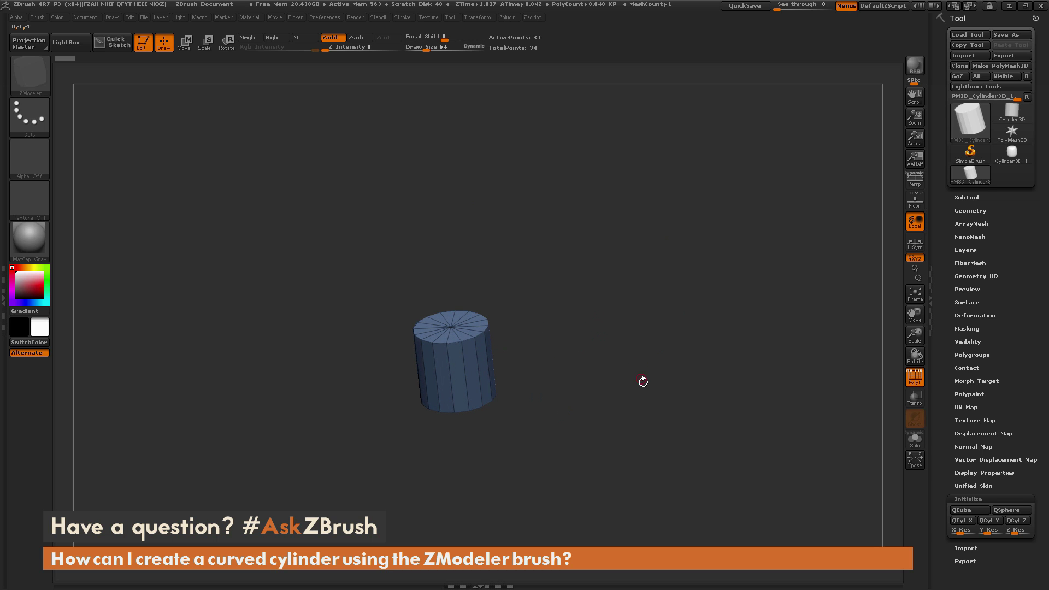
pyautogui.moveTo(512, 344); pyautogui.dragTo(575, 314)
pyautogui.click(964, 197)
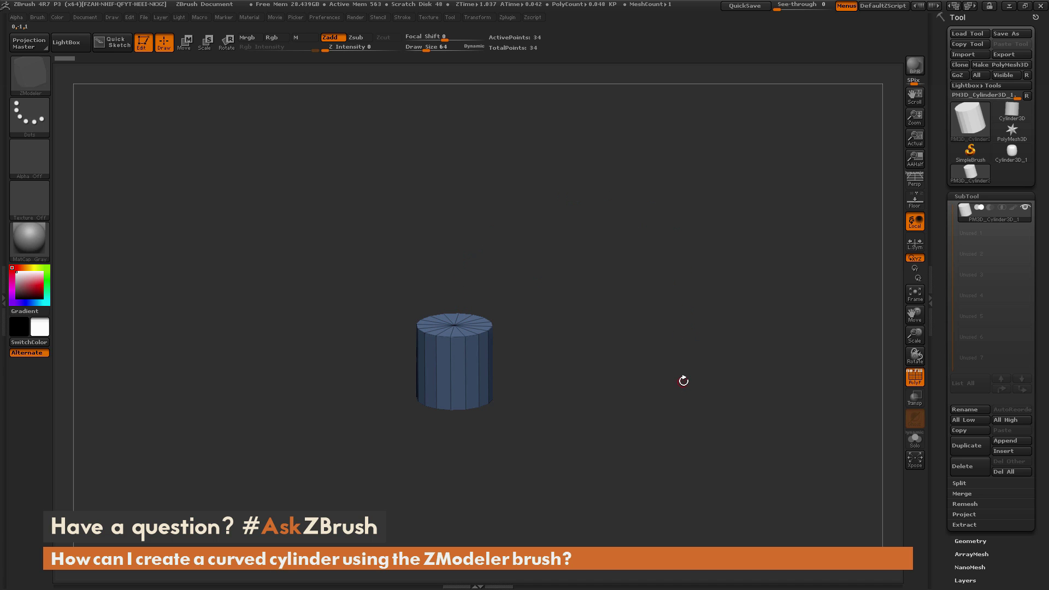
# Duplicate the cylinder sideways within the same SubTool using a horizontal transpose Move line, leaving a gap between the two cylinders.
pyautogui.keyDown('shift'); pyautogui.moveTo(688, 370); pyautogui.dragTo(625, 351); pyautogui.keyUp('shift')
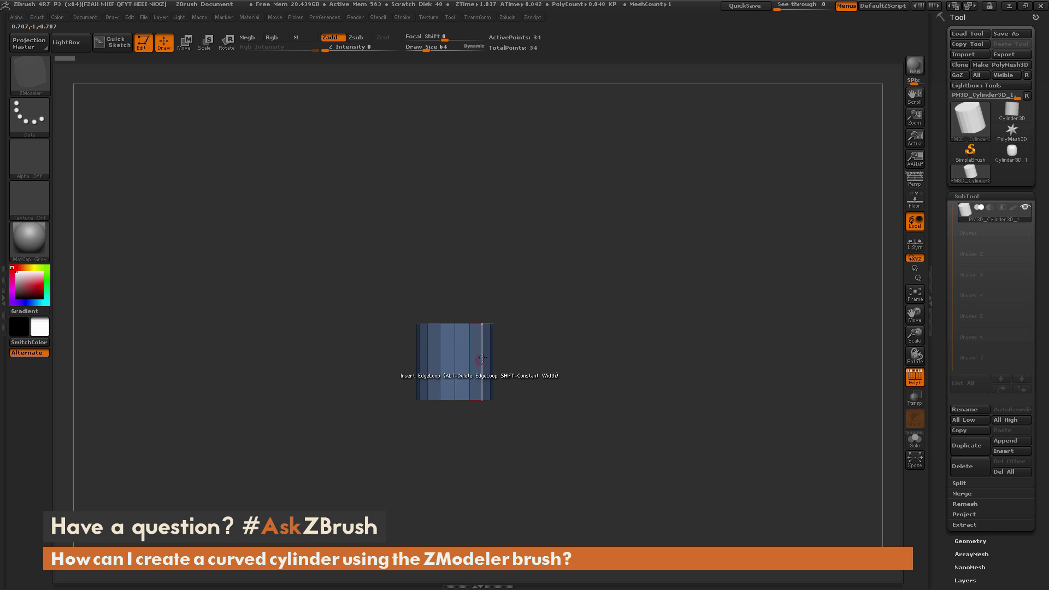
pyautogui.press('w')
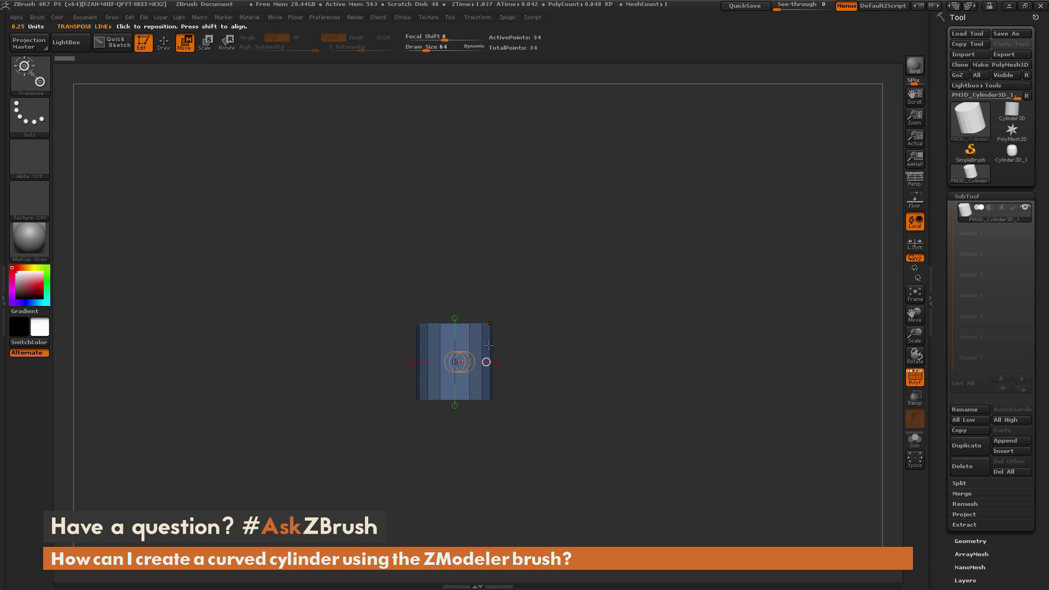
pyautogui.keyDown('shift'); pyautogui.moveTo(477, 345); pyautogui.dragTo(589, 346); pyautogui.keyUp('shift')
pyautogui.moveTo(712, 340)
pyautogui.mouseDown()
pyautogui.moveTo(702, 395)
pyautogui.moveTo(713, 353)
pyautogui.mouseUp()
pyautogui.hotkey('ctrl', 'shift')
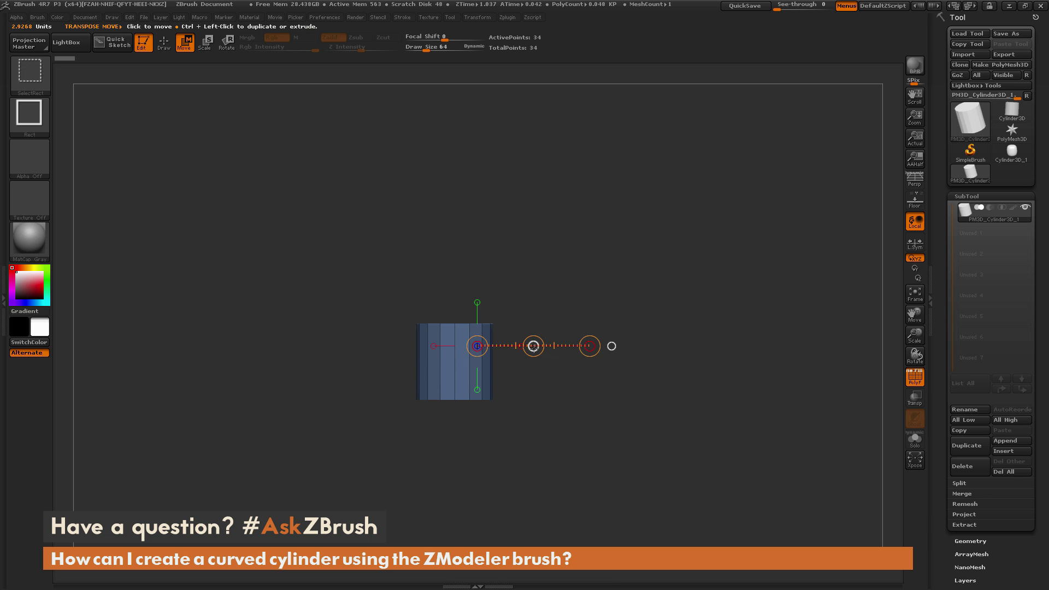
pyautogui.keyDown('ctrl'); pyautogui.moveTo(533, 346); pyautogui.dragTo(721, 341); pyautogui.keyUp('ctrl')
# Delete the top caps of both cylinders with the ZModeler polygon action Delete and the Flat Island target.
pyautogui.moveTo(761, 288)
pyautogui.mouseDown()
pyautogui.moveTo(744, 329)
pyautogui.moveTo(764, 280)
pyautogui.moveTo(733, 297)
pyautogui.moveTo(737, 317)
pyautogui.moveTo(742, 285)
pyautogui.mouseUp()
pyautogui.click(164, 42)
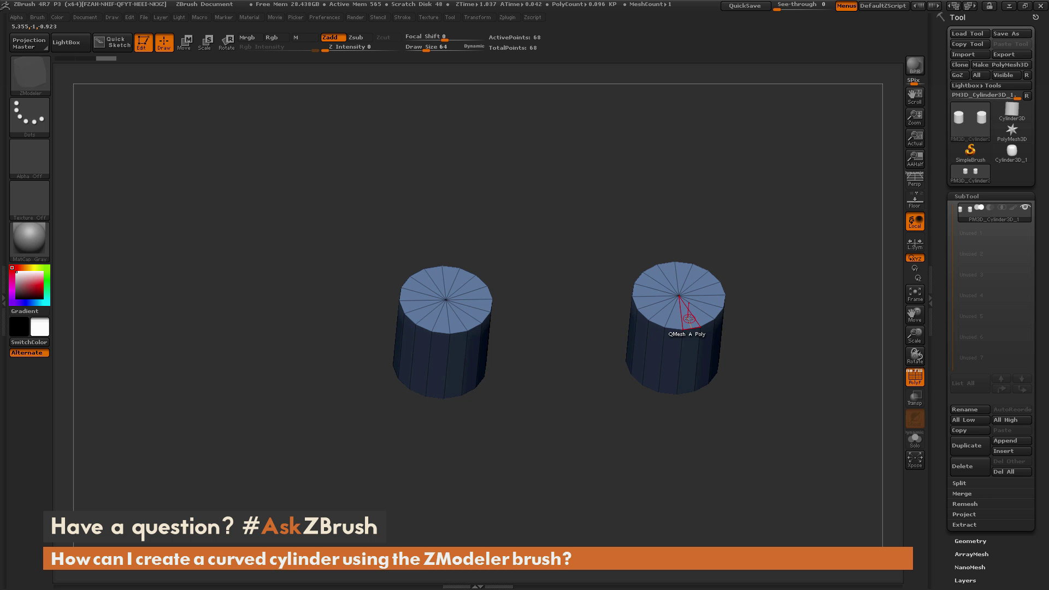
pyautogui.press('space')
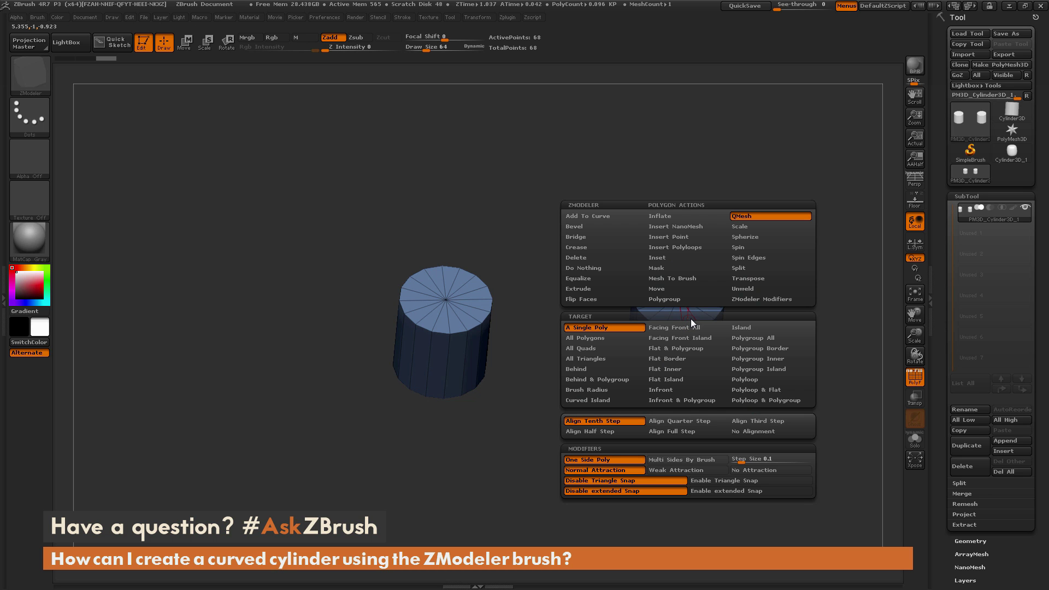
pyautogui.click(603, 258)
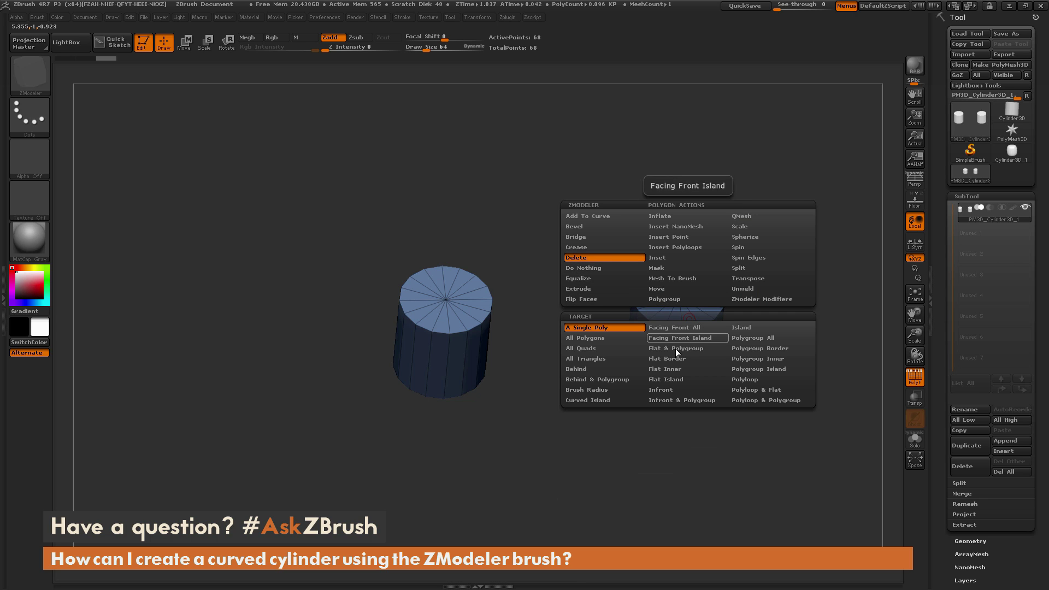
pyautogui.click(674, 379)
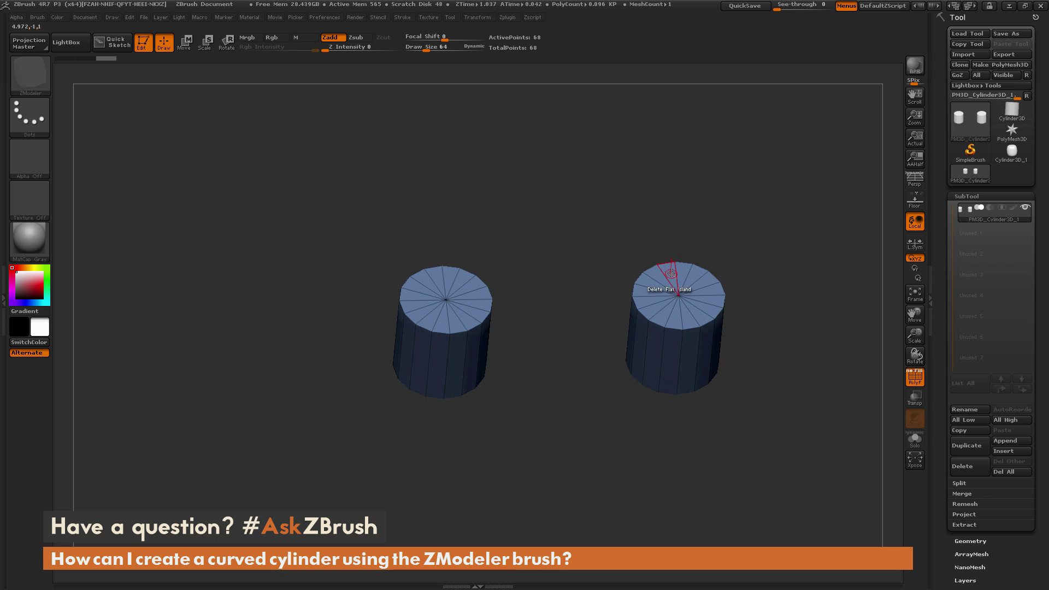
pyautogui.click(667, 276)
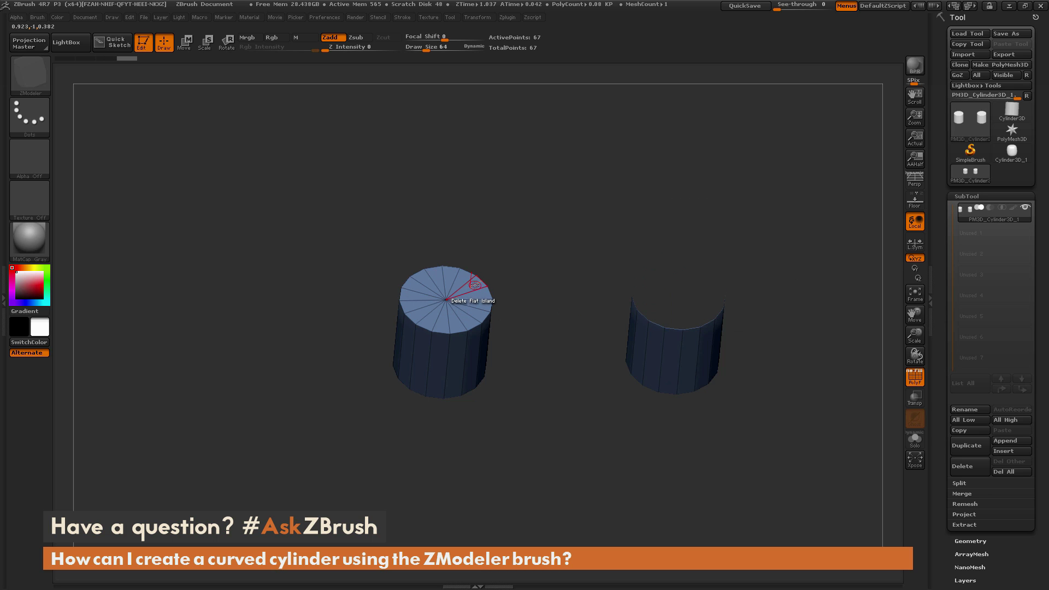
pyautogui.click(491, 300)
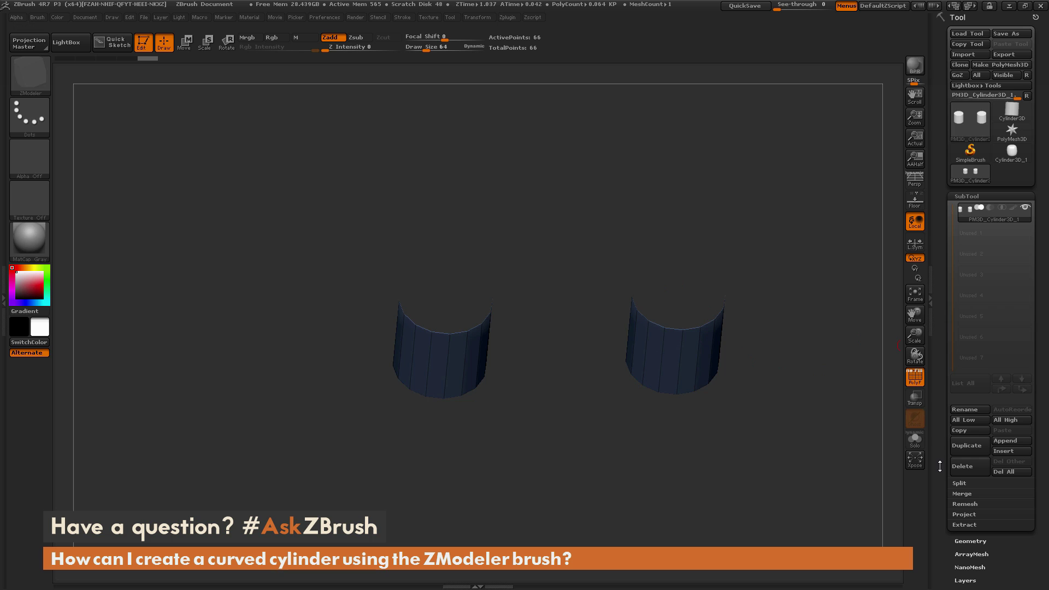
# Turn on Double display so the insides of the open cylinders are shown.
pyautogui.moveTo(939, 466); pyautogui.dragTo(972, 316)
pyautogui.click(967, 353)
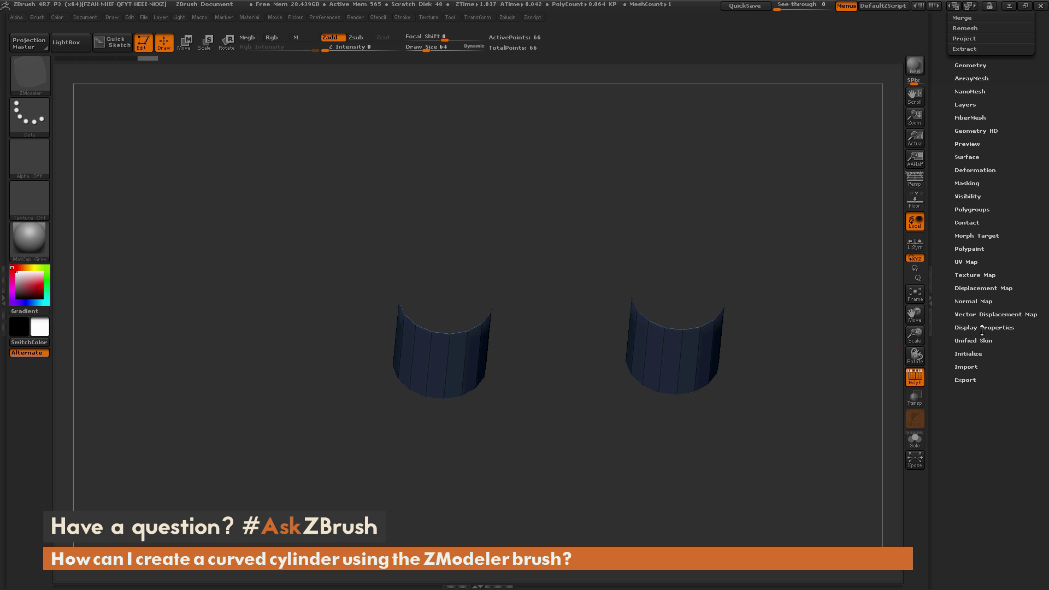
pyautogui.click(983, 327)
pyautogui.click(962, 359)
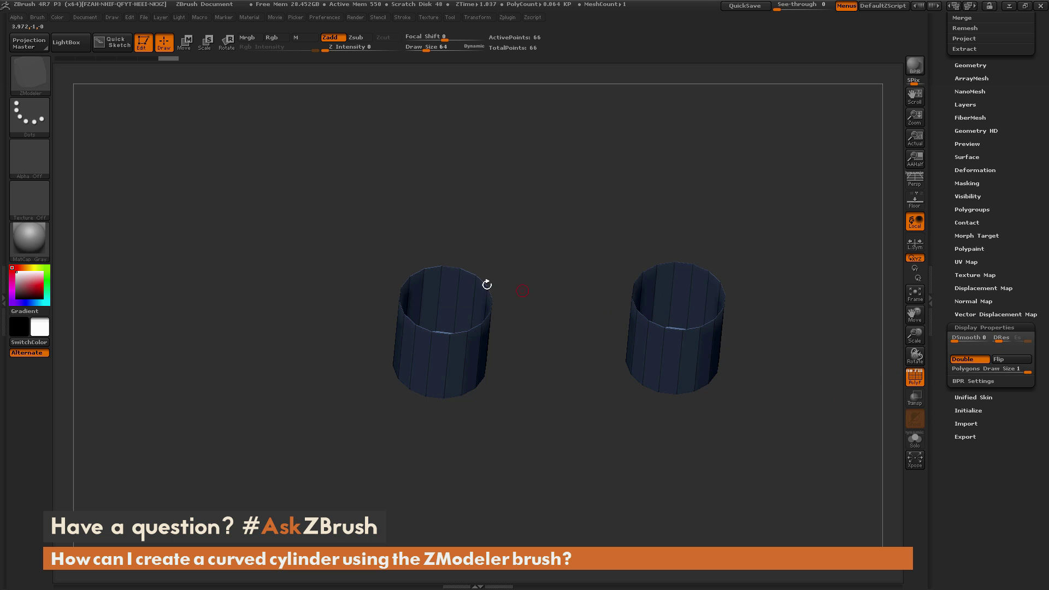
# Bridge the cylinders' top openings with the ZModeler edge action Bridge, Two Holes target, shaping a finely segmented upward arch between them.
pyautogui.moveTo(817, 299); pyautogui.dragTo(786, 289)
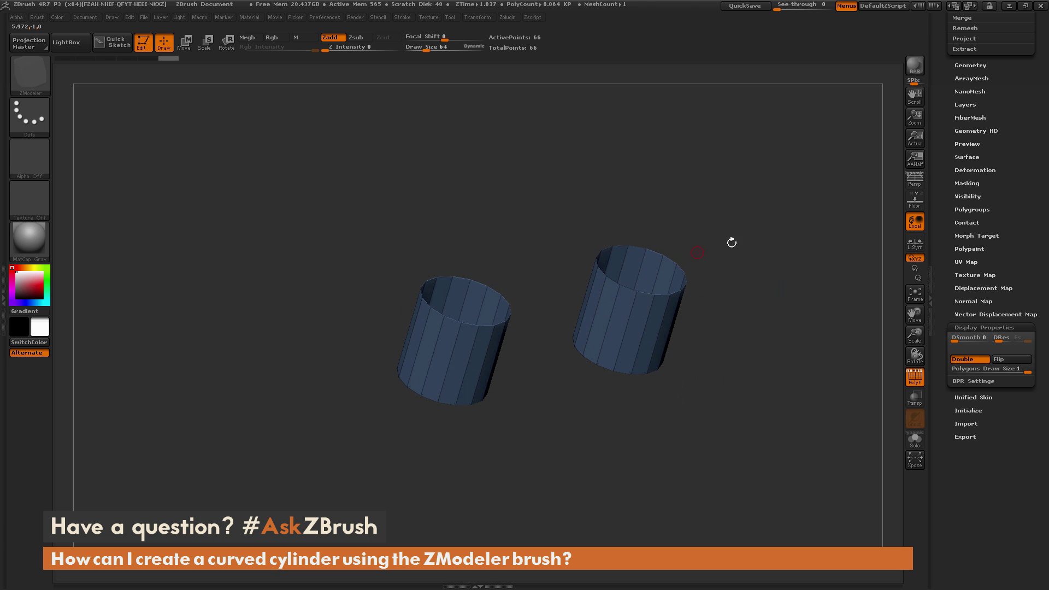
pyautogui.moveTo(732, 239); pyautogui.dragTo(786, 265)
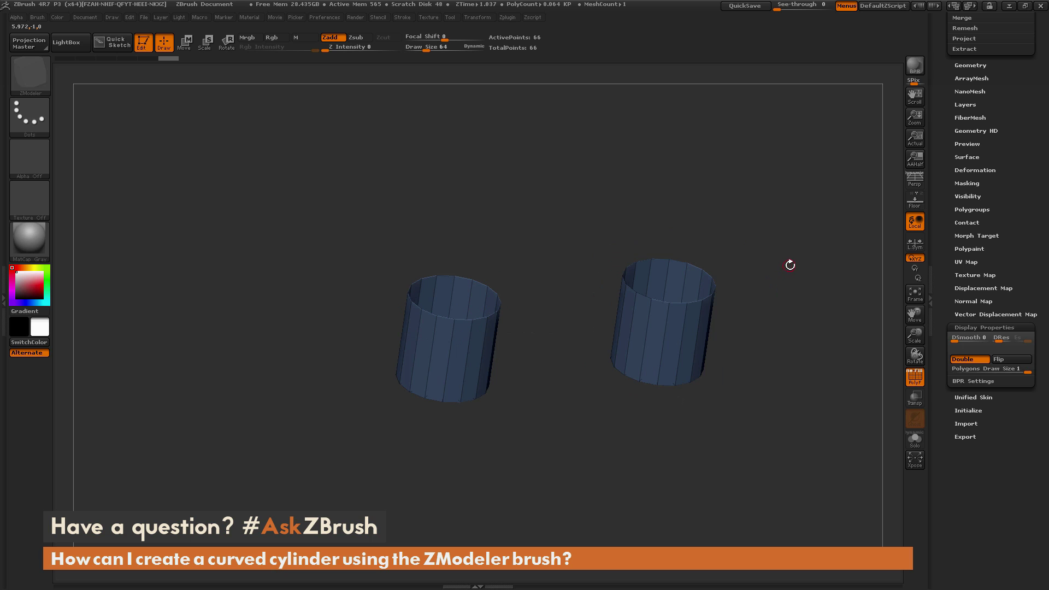
pyautogui.press('space')
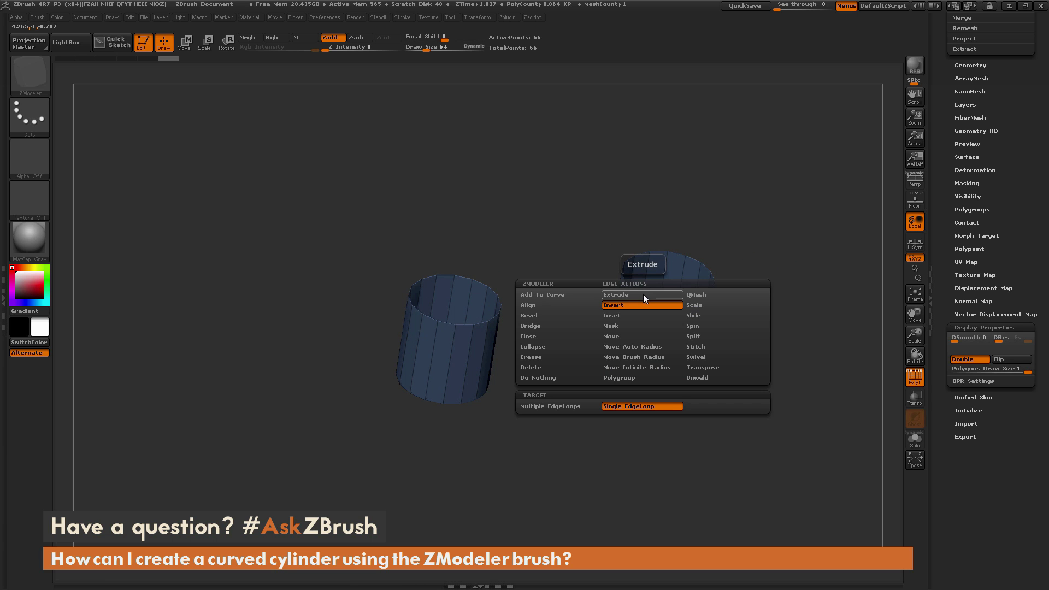
pyautogui.click(548, 326)
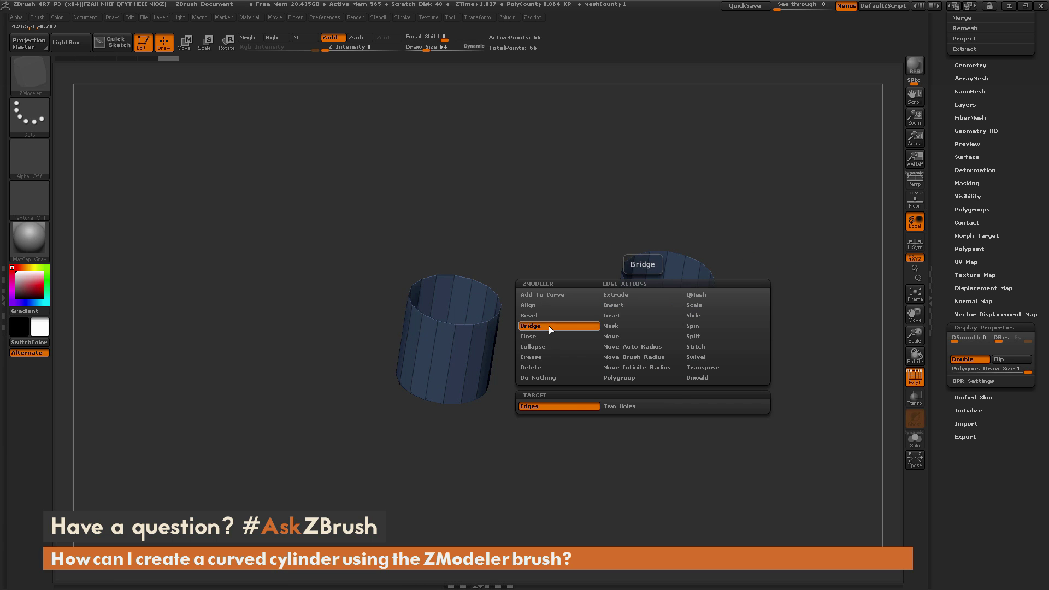
pyautogui.click(631, 406)
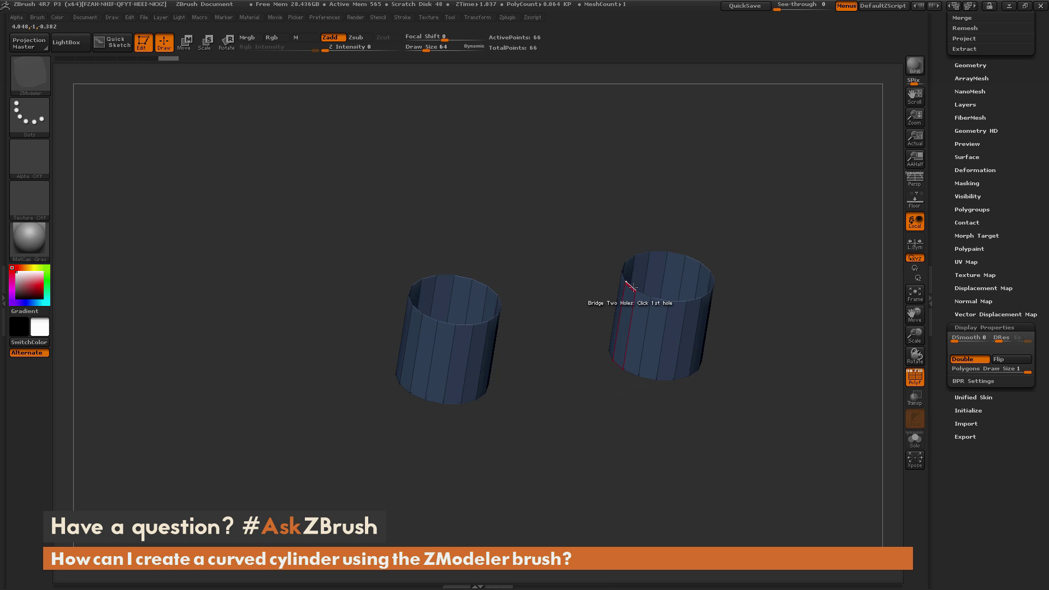
pyautogui.click(644, 296)
pyautogui.moveTo(769, 211); pyautogui.dragTo(760, 191)
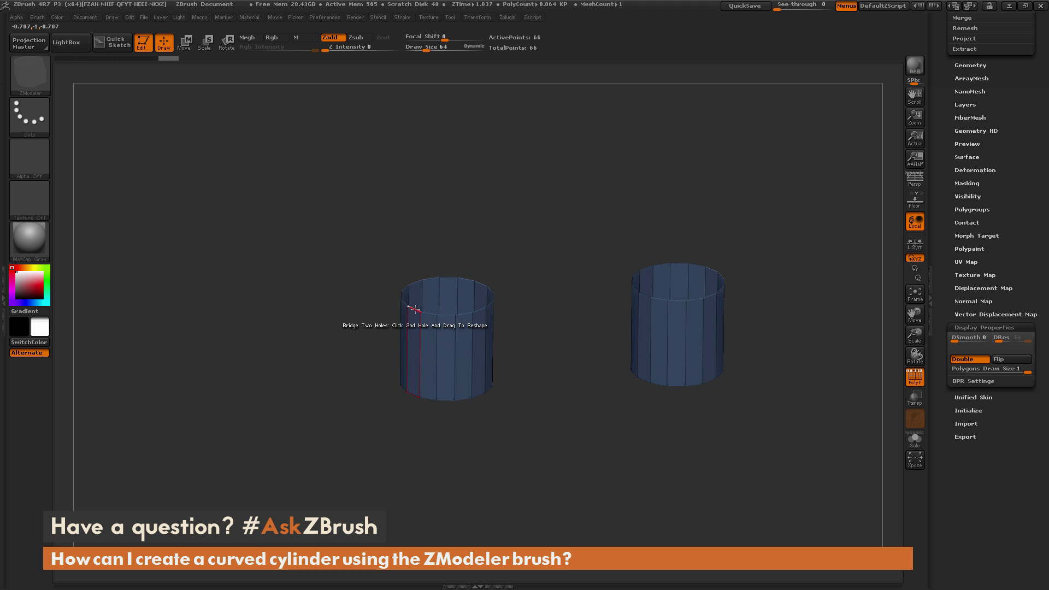
pyautogui.moveTo(413, 309); pyautogui.dragTo(537, 341)
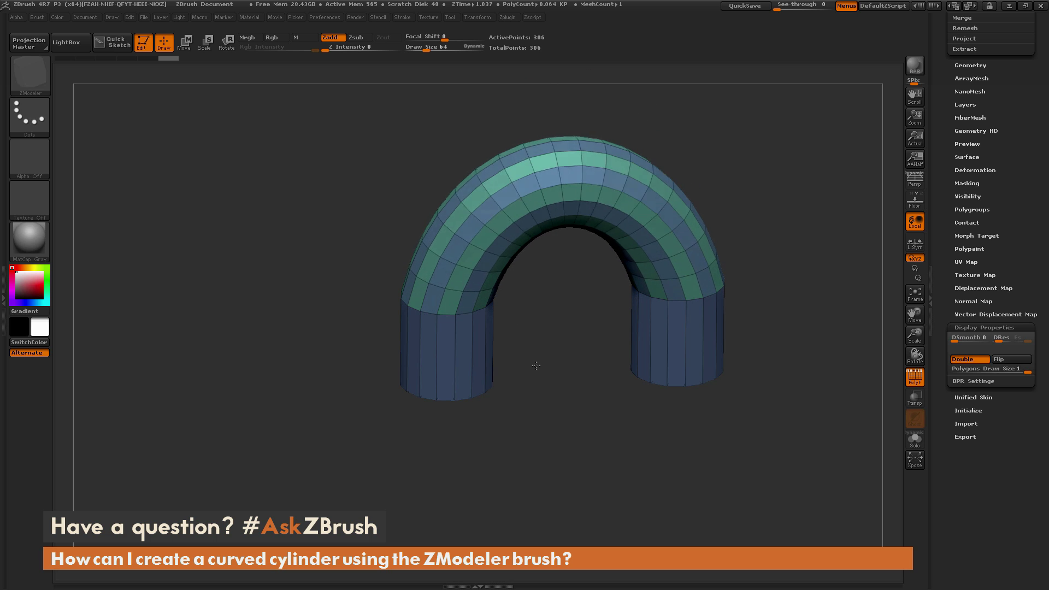
pyautogui.moveTo(536, 370); pyautogui.dragTo(540, 398)
pyautogui.moveTo(803, 295); pyautogui.dragTo(796, 317)
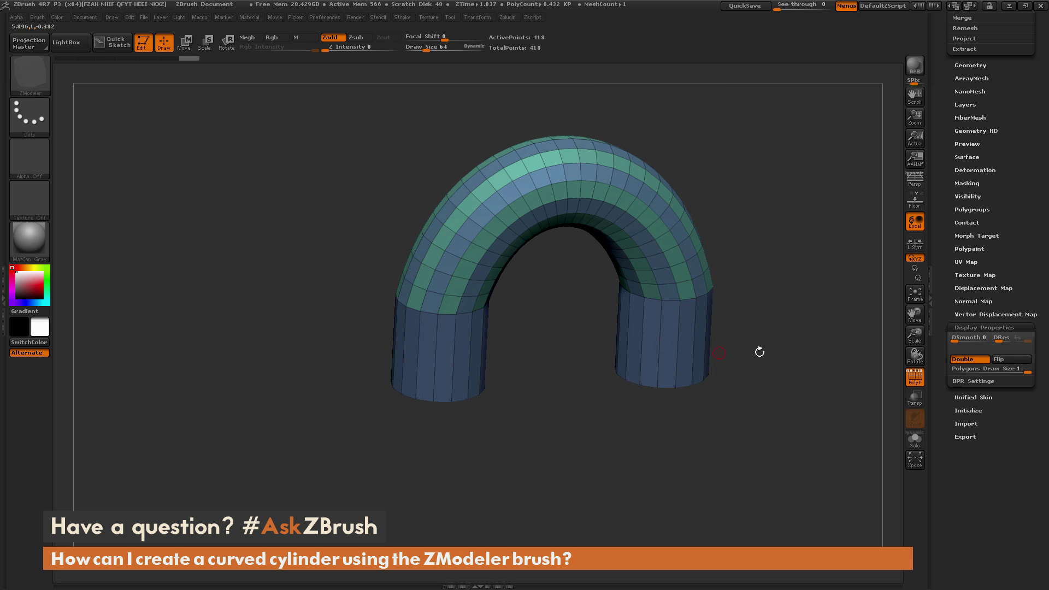
pyautogui.keyDown('shift'); pyautogui.moveTo(759, 351); pyautogui.dragTo(496, 362); pyautogui.keyUp('shift')
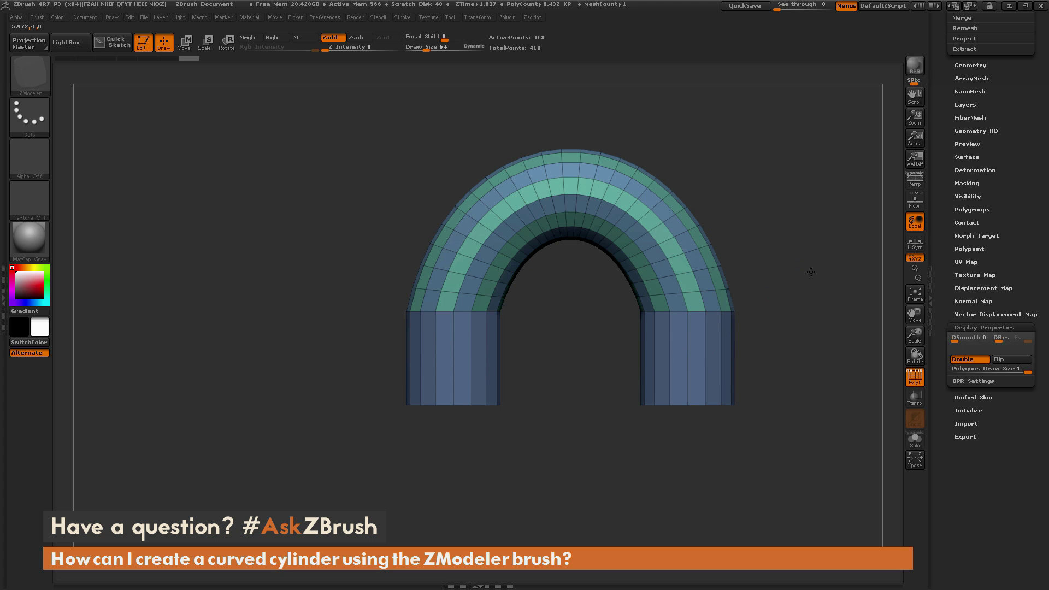
pyautogui.moveTo(810, 272); pyautogui.dragTo(718, 275)
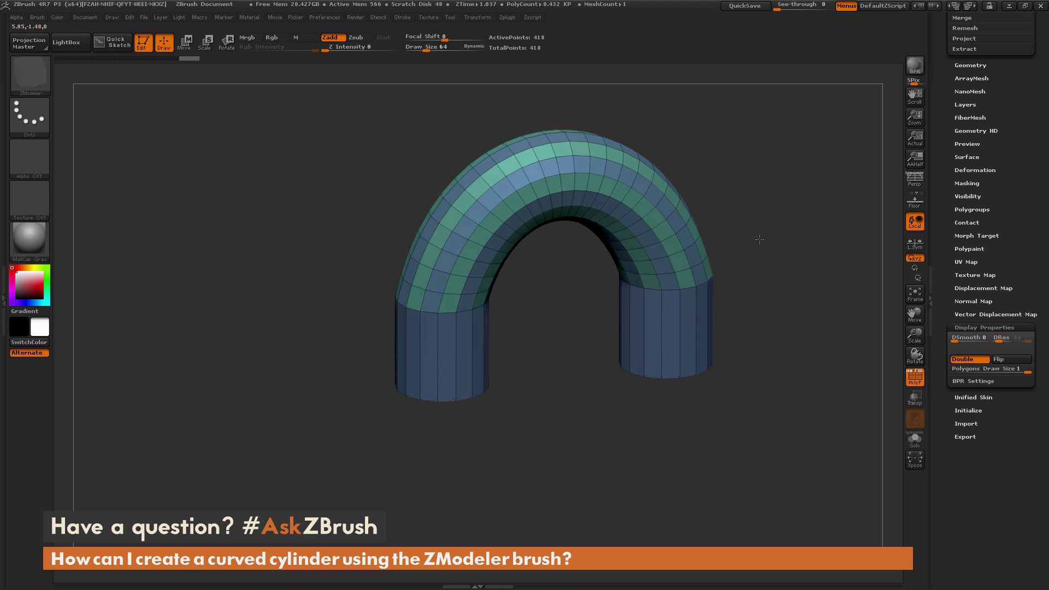
# Undo the previous bridge and rebridge the two open cylinder tops with Bridge, Two Holes and the Circle option, forming a semicircular arch.
pyautogui.click(661, 277)
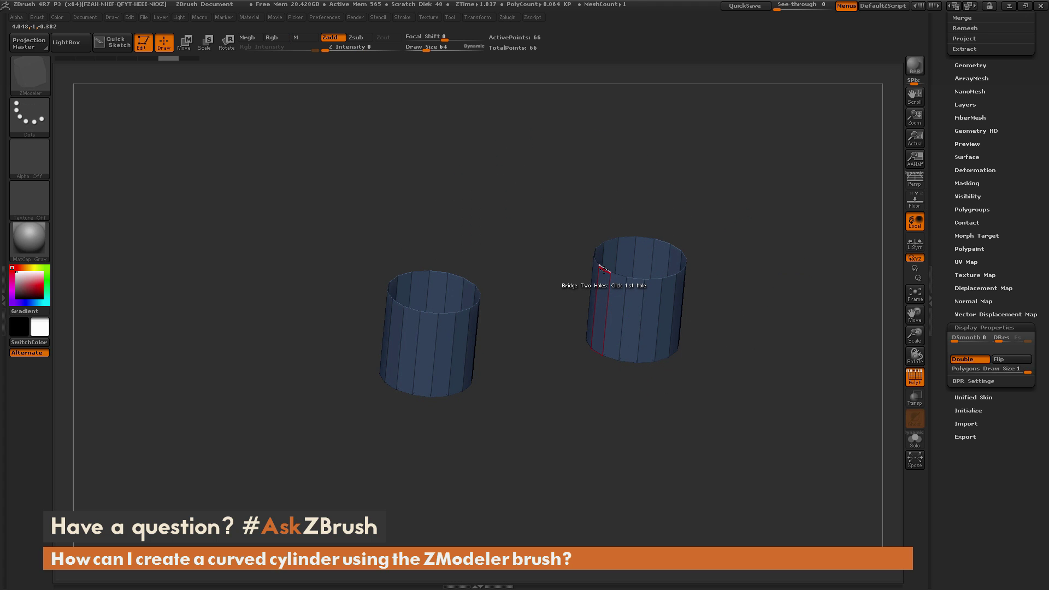
pyautogui.press('space')
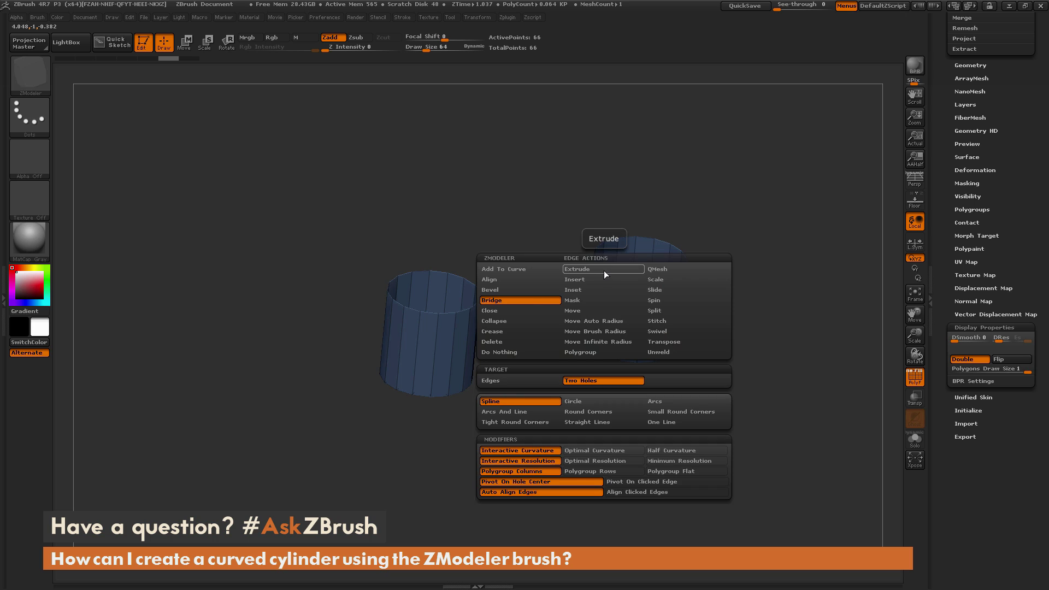
pyautogui.click(578, 402)
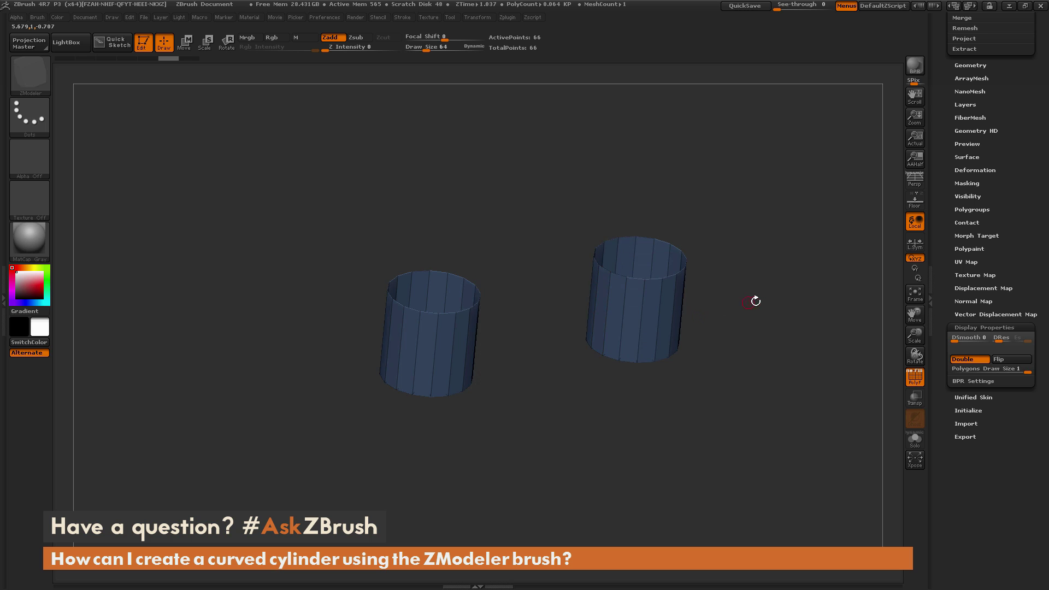
pyautogui.moveTo(755, 300)
pyautogui.mouseDown()
pyautogui.moveTo(754, 271)
pyautogui.moveTo(747, 282)
pyautogui.mouseUp()
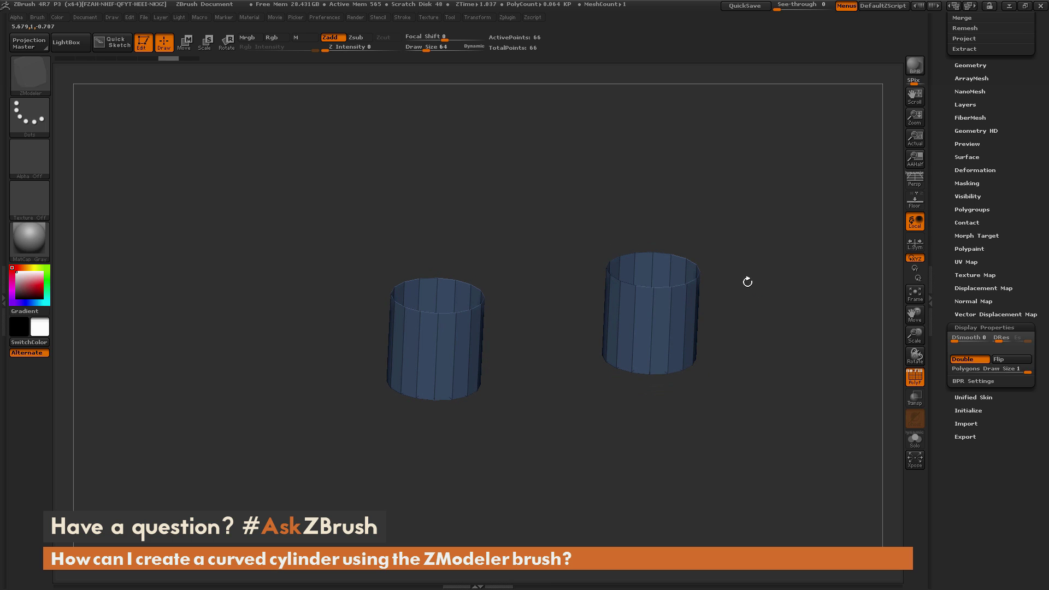
pyautogui.click(627, 283)
pyautogui.moveTo(418, 311); pyautogui.dragTo(537, 267)
pyautogui.keyDown('shift'); pyautogui.moveTo(722, 283); pyautogui.dragTo(794, 293); pyautogui.keyUp('shift')
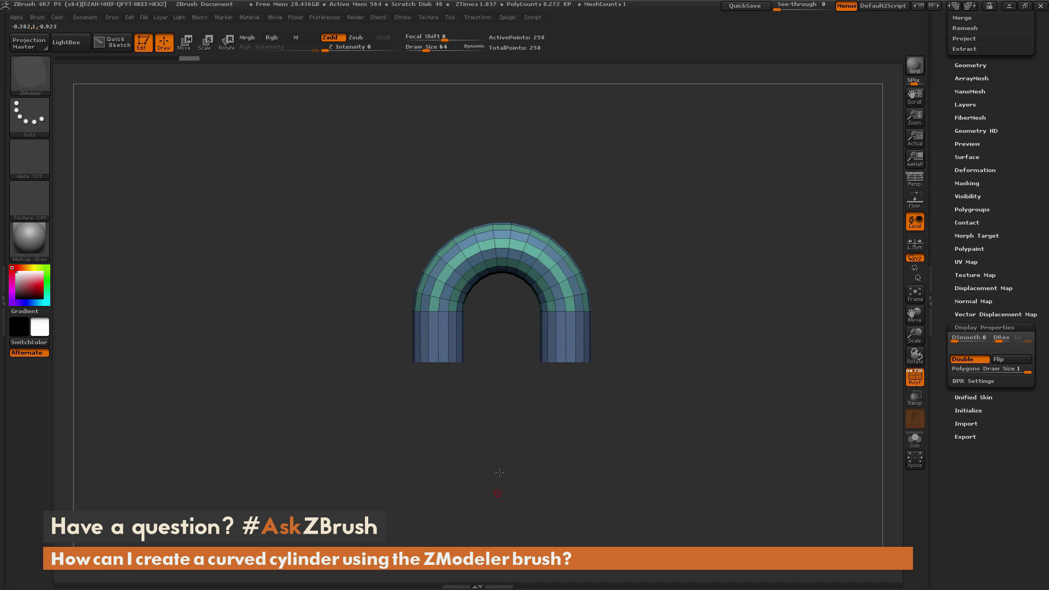
# Mask the lower part of the left cylinder and invert the mask so only that part remains editable.
pyautogui.keyDown('alt'); pyautogui.moveTo(499, 472); pyautogui.dragTo(506, 428); pyautogui.keyUp('alt')
pyautogui.press('ctrl')
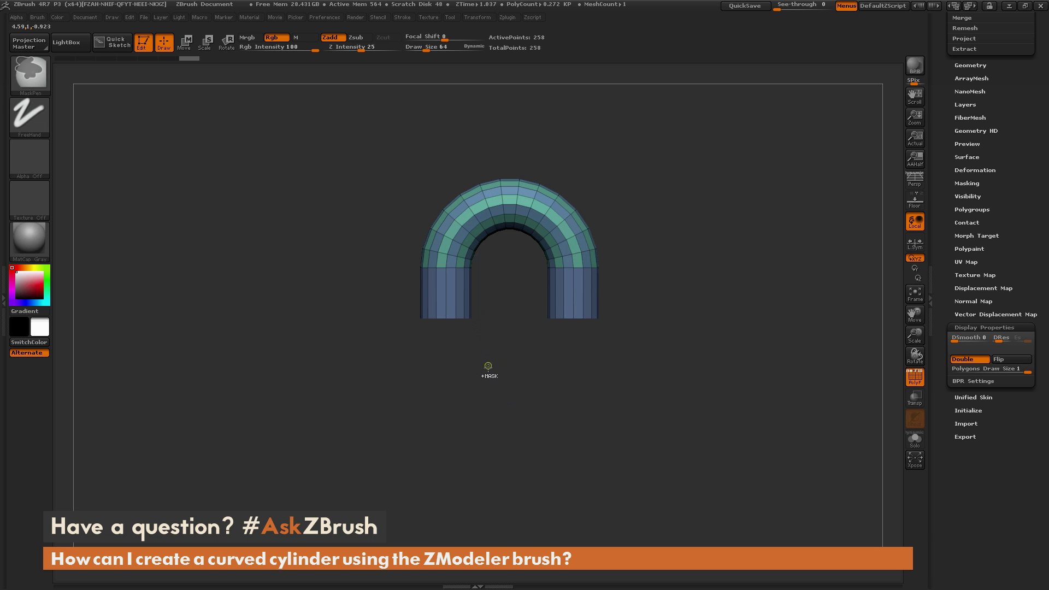
pyautogui.moveTo(487, 366)
pyautogui.keyDown('ctrl'); pyautogui.mouseDown()
pyautogui.moveTo(426, 328)
pyautogui.moveTo(385, 268)
pyautogui.mouseUp(); pyautogui.keyUp('ctrl')
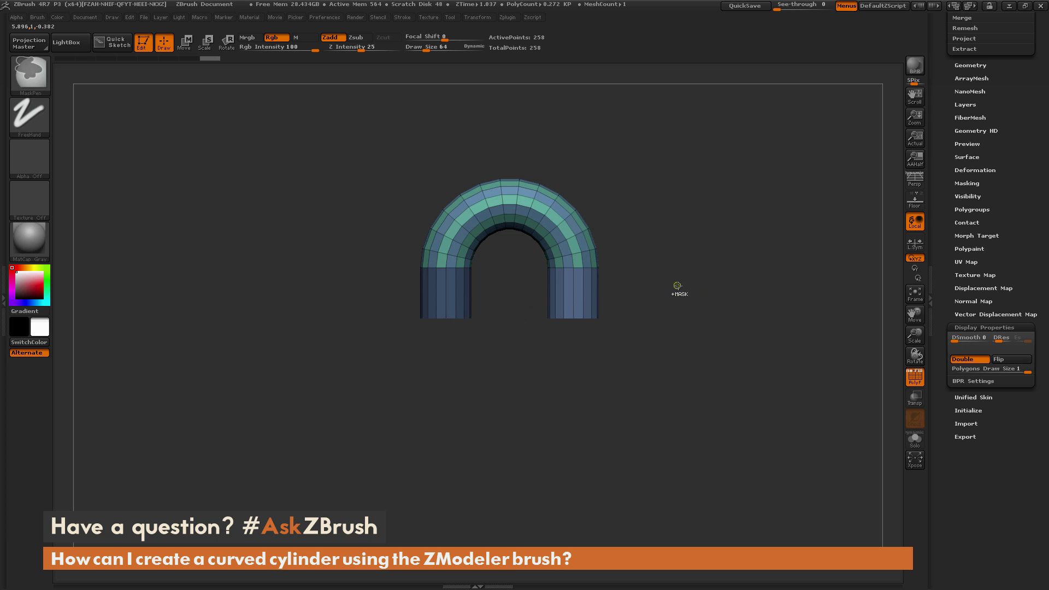
pyautogui.keyDown('ctrl'); pyautogui.click(767, 253); pyautogui.keyUp('ctrl')
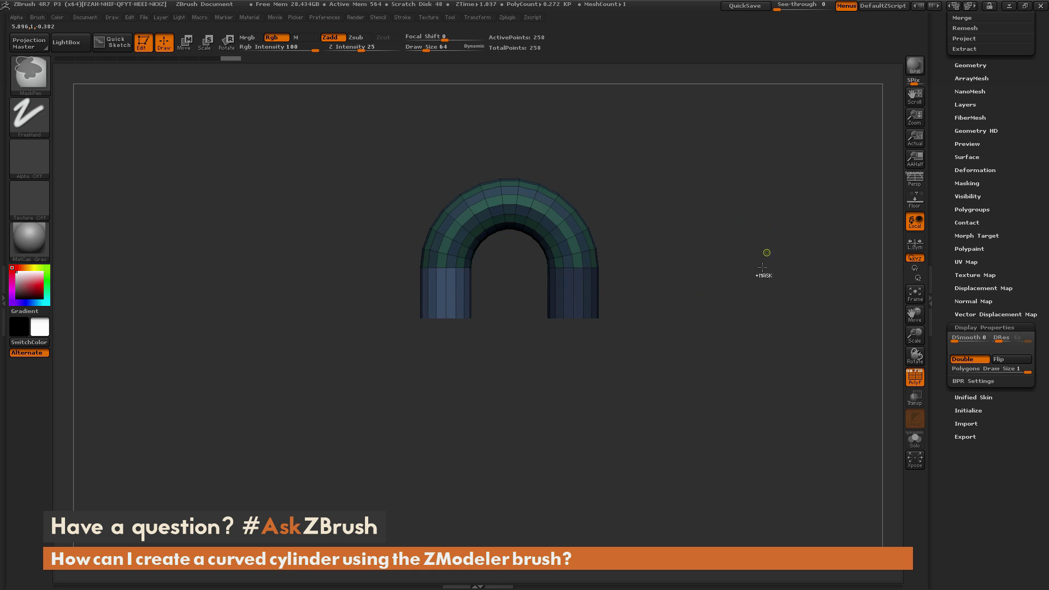
# Extend the left cylinder's bottom end straight down with a vertical transpose Move line to form a long shaft, and clear the mask.
pyautogui.press('w')
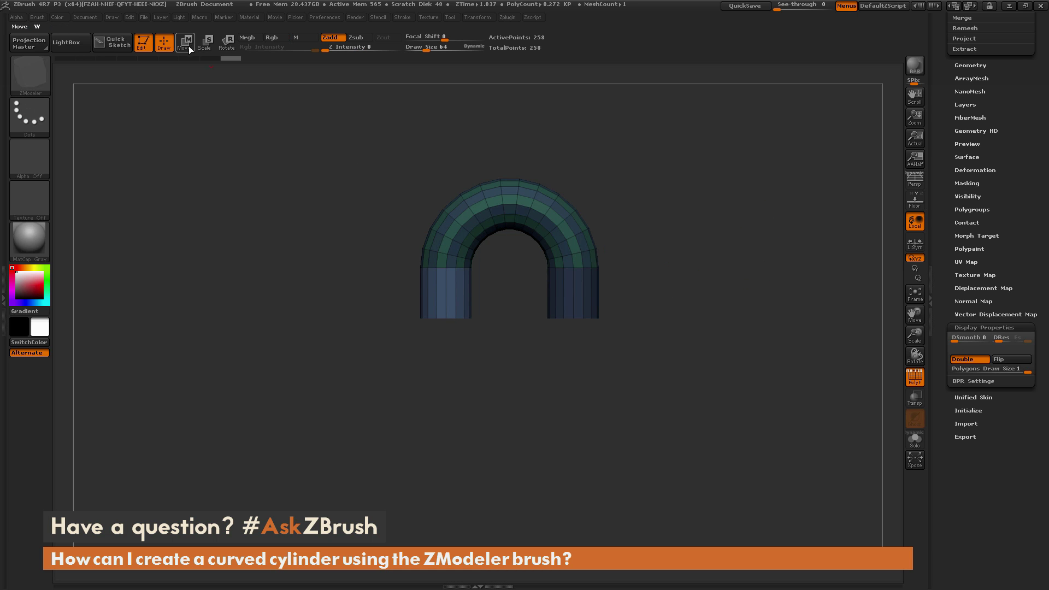
pyautogui.keyDown('shift'); pyautogui.moveTo(446, 317); pyautogui.dragTo(447, 421); pyautogui.keyUp('shift')
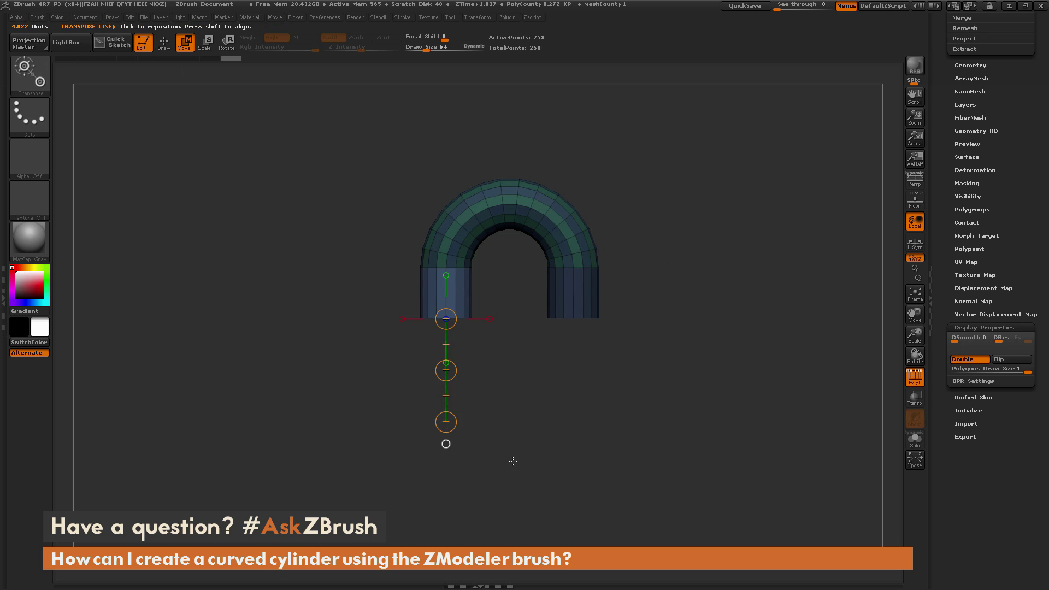
pyautogui.keyDown('alt'); pyautogui.moveTo(512, 461); pyautogui.dragTo(494, 398); pyautogui.keyUp('alt')
pyautogui.moveTo(445, 360); pyautogui.dragTo(453, 534)
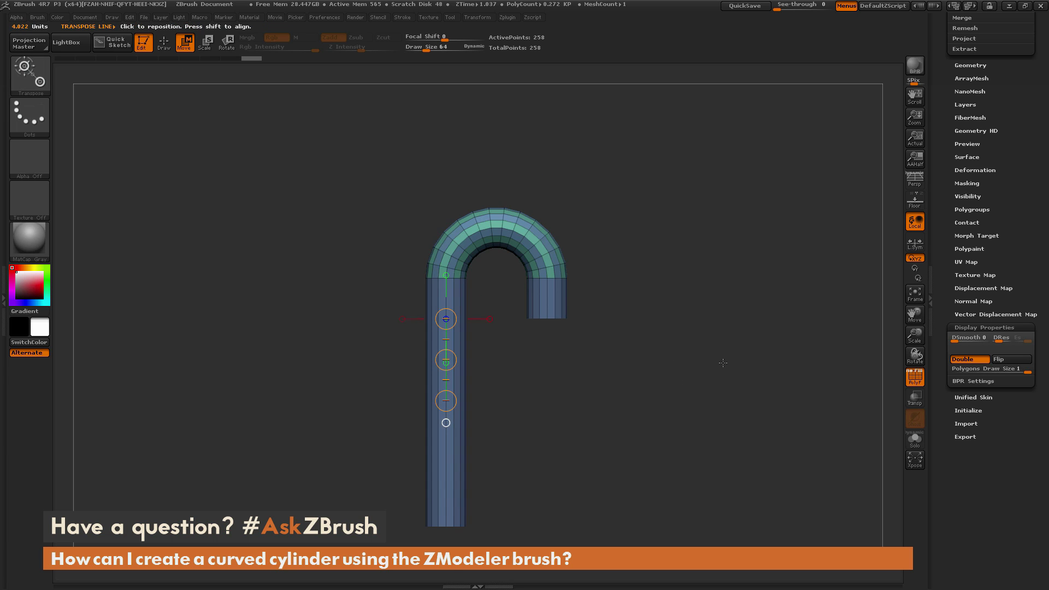
pyautogui.moveTo(668, 349); pyautogui.dragTo(645, 341)
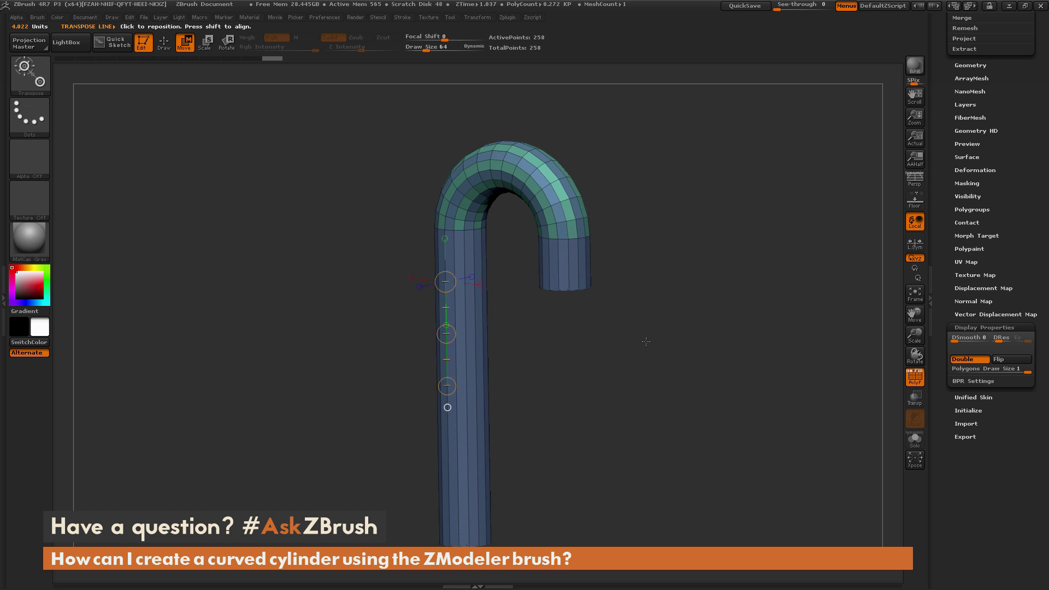
# Insert two single edge loops around the short cylinder near its open lower end with the ZModeler edge action Insert.
pyautogui.click(164, 44)
pyautogui.moveTo(691, 232)
pyautogui.mouseDown()
pyautogui.moveTo(700, 257)
pyautogui.moveTo(723, 264)
pyautogui.moveTo(685, 304)
pyautogui.moveTo(679, 276)
pyautogui.moveTo(693, 295)
pyautogui.moveTo(632, 243)
pyautogui.moveTo(688, 200)
pyautogui.moveTo(633, 217)
pyautogui.moveTo(658, 257)
pyautogui.moveTo(650, 253)
pyautogui.mouseUp()
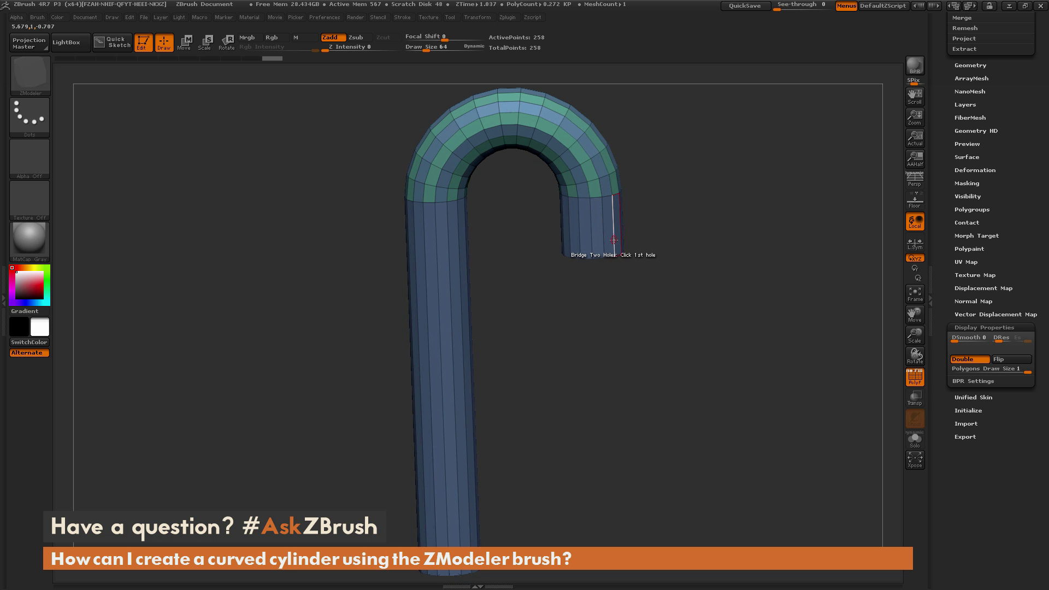
pyautogui.press('space')
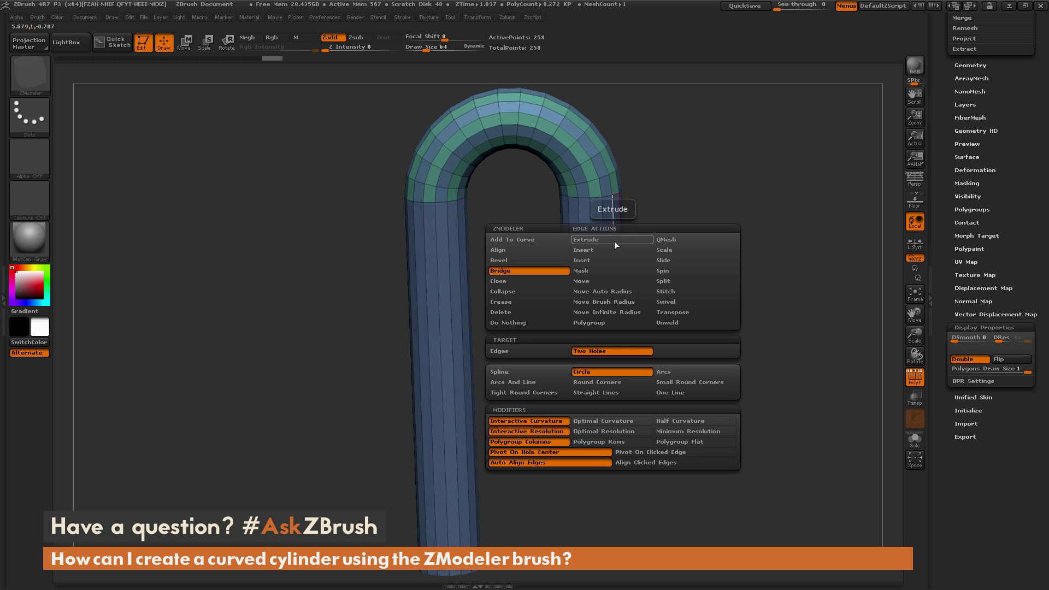
pyautogui.click(604, 250)
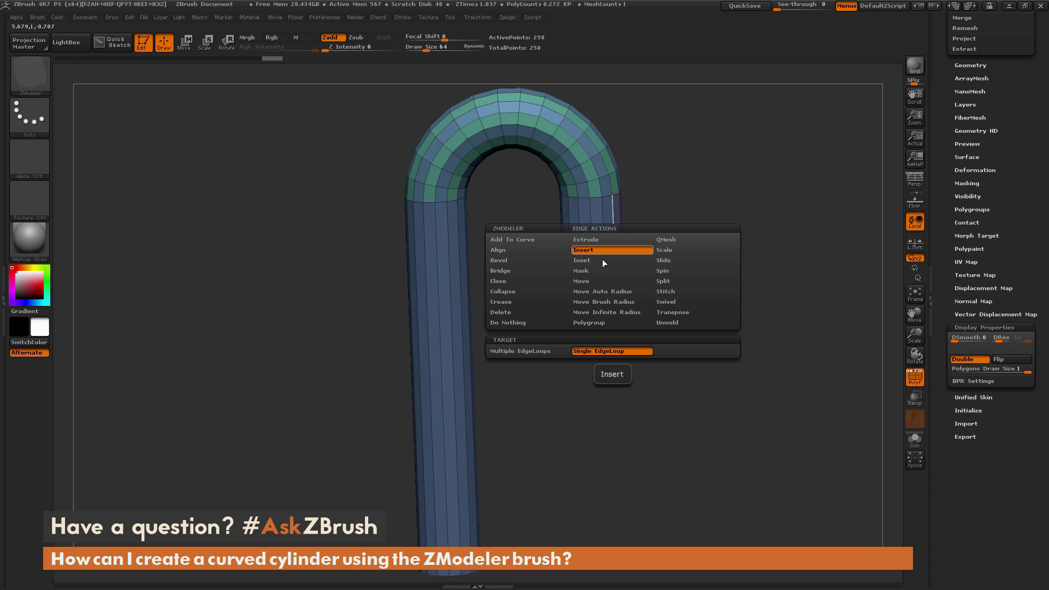
pyautogui.keyDown('alt'); pyautogui.moveTo(716, 247); pyautogui.dragTo(716, 273); pyautogui.keyUp('alt')
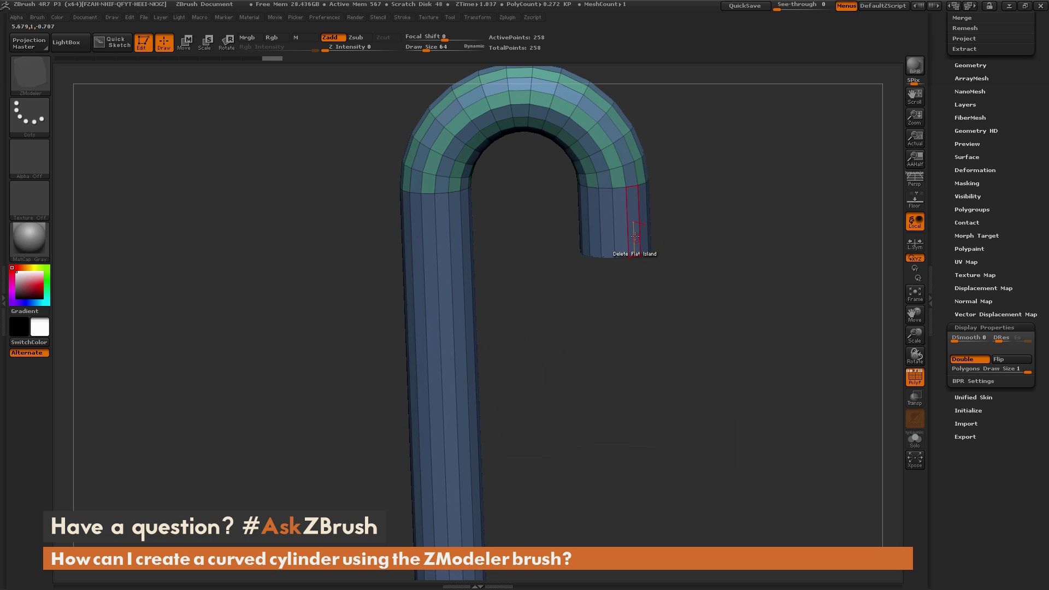
pyautogui.click(627, 222)
pyautogui.click(627, 241)
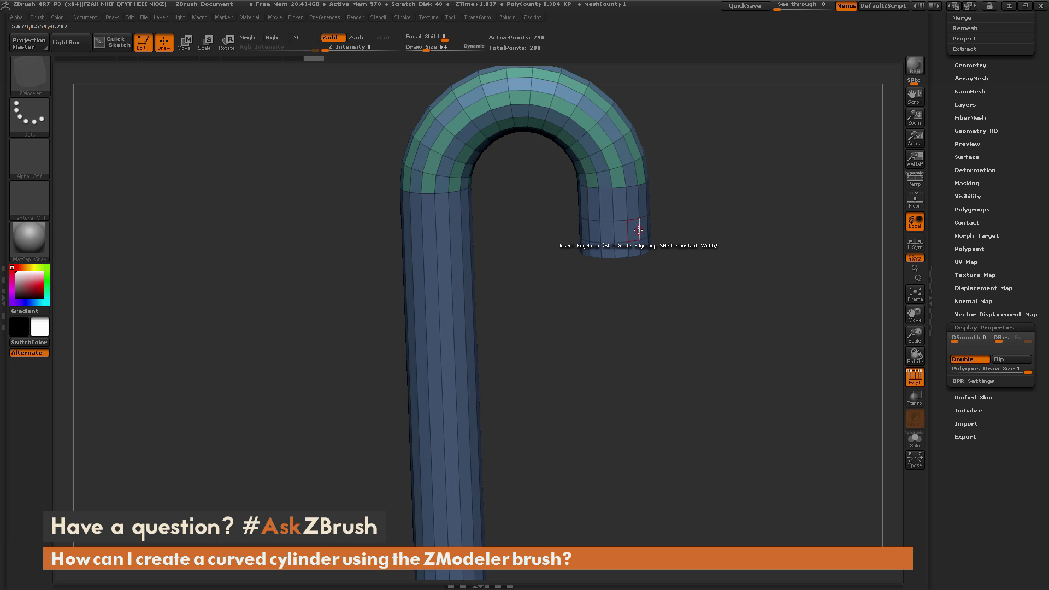
# Assign a separate green polygroup to the band between the two inserted edge loops with the edge action Polygroup, PolyLoop target.
pyautogui.press('space')
pyautogui.click(628, 313)
pyautogui.click(639, 231)
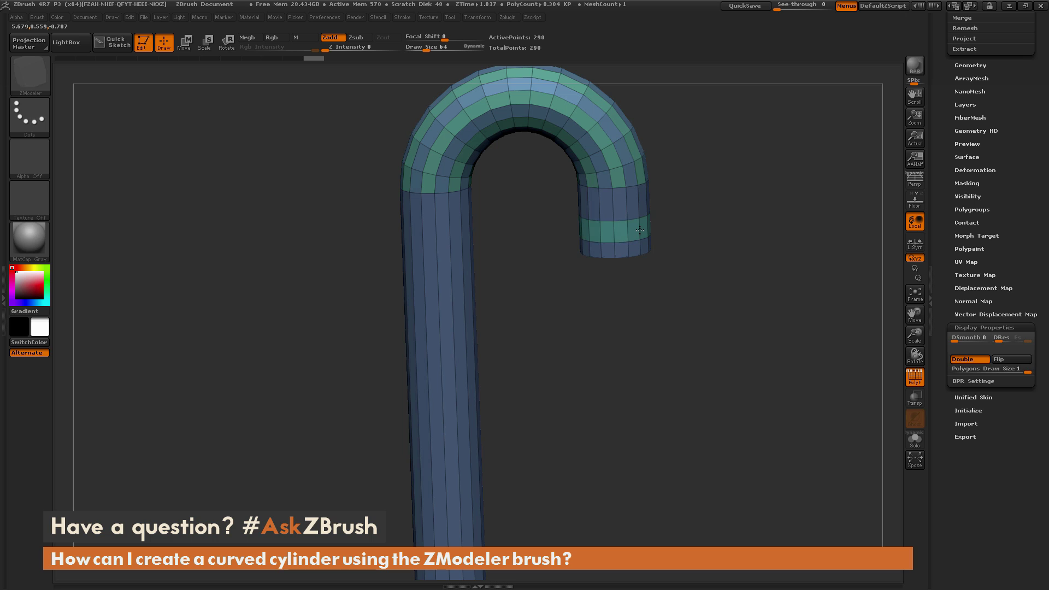
pyautogui.press('alt')
pyautogui.press('alt')
pyautogui.press('alt')
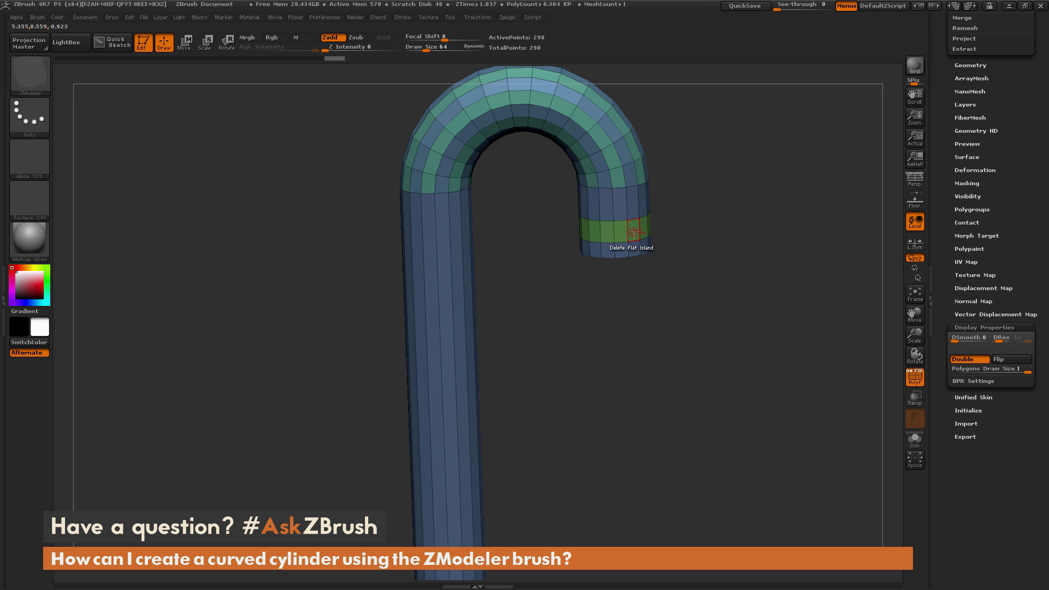
# Push the green band inward with the polygon action QMesh and the Polygroup Island target to form a recessed groove around the short end.
pyautogui.press('space')
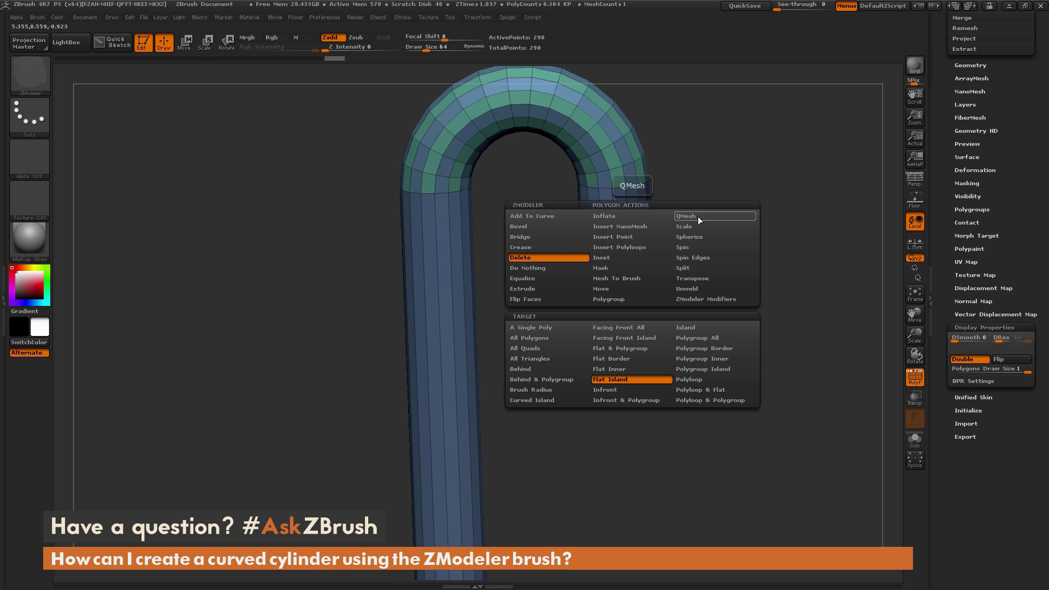
pyautogui.click(699, 216)
pyautogui.click(707, 368)
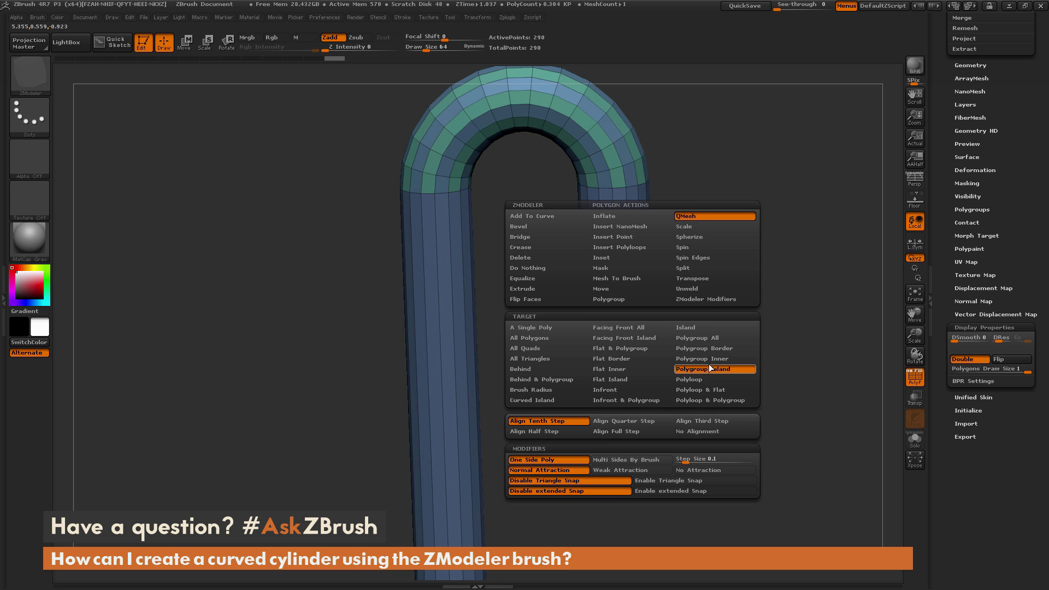
pyautogui.moveTo(635, 231); pyautogui.dragTo(622, 230)
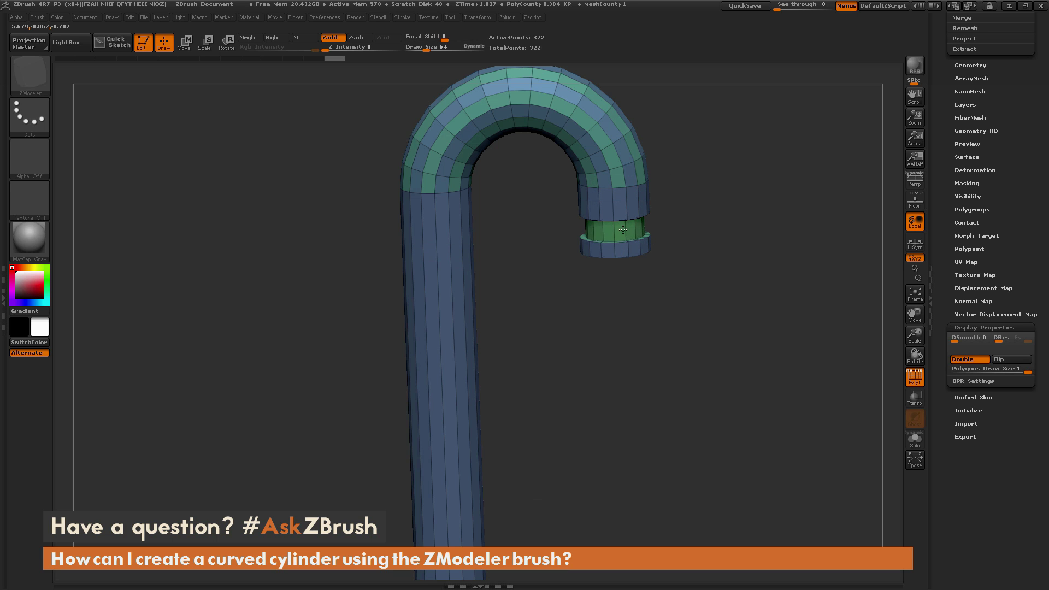
# Set the ZModeler edge action back to Bridge with the Two Holes target and the Circle option.
pyautogui.press('f')
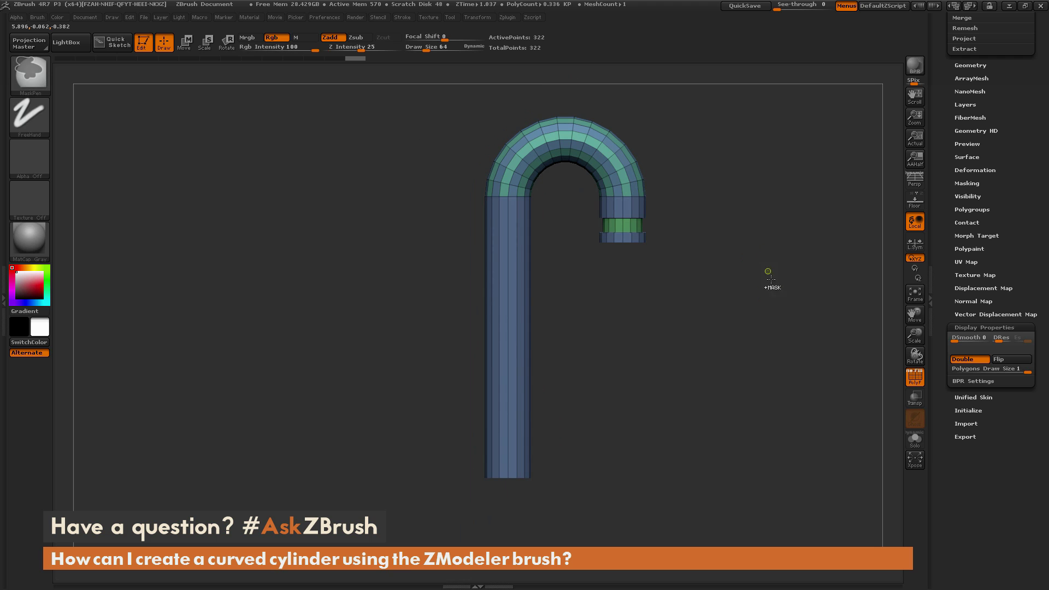
pyautogui.moveTo(768, 290); pyautogui.dragTo(733, 317)
pyautogui.moveTo(603, 289); pyautogui.dragTo(667, 202)
pyautogui.moveTo(648, 269); pyautogui.dragTo(568, 252)
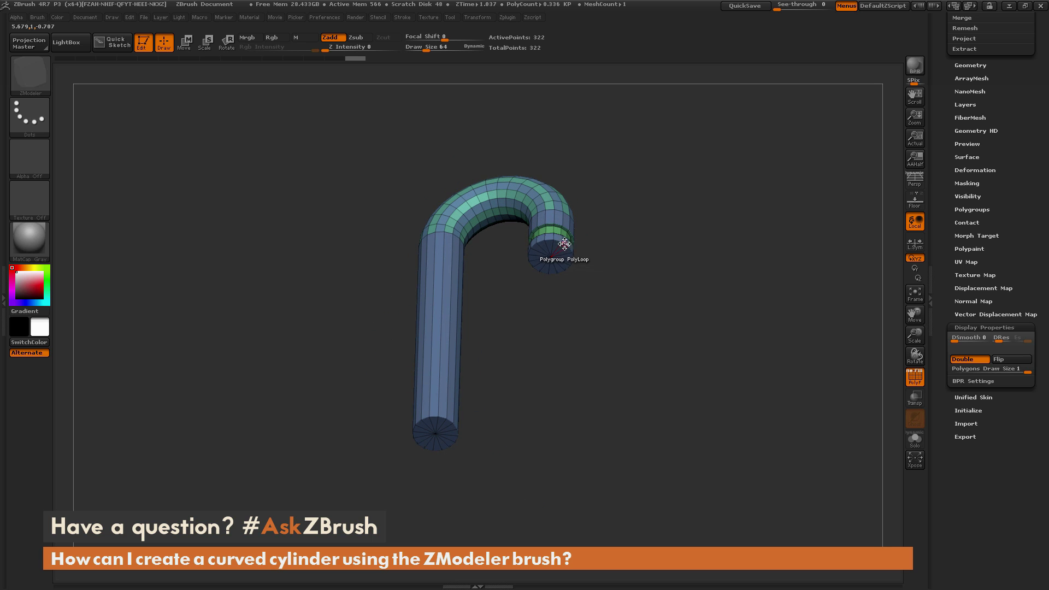
pyautogui.press('space')
pyautogui.click(481, 274)
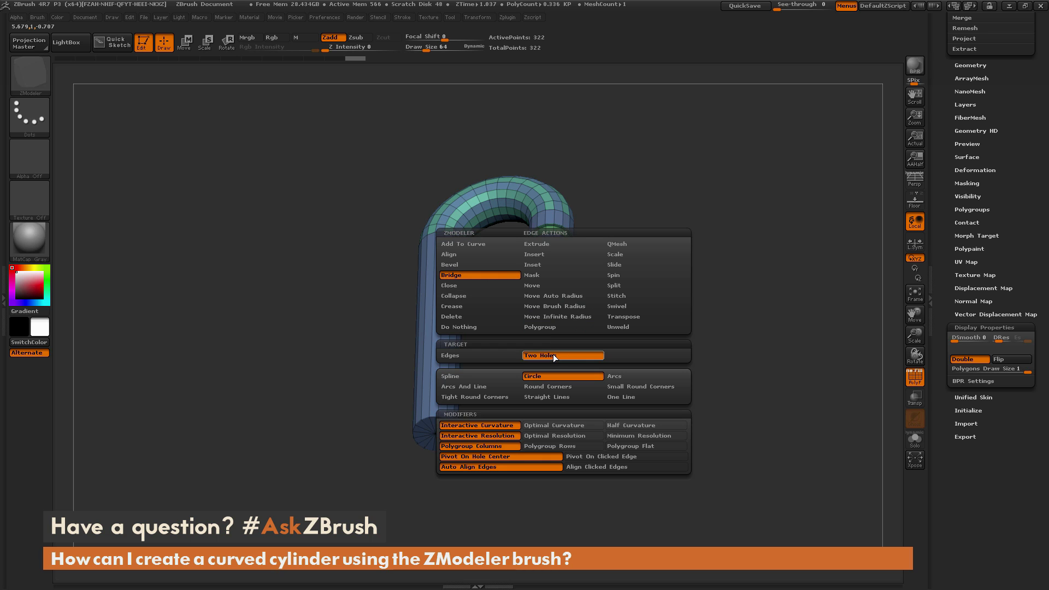
pyautogui.moveTo(651, 284); pyautogui.dragTo(626, 263)
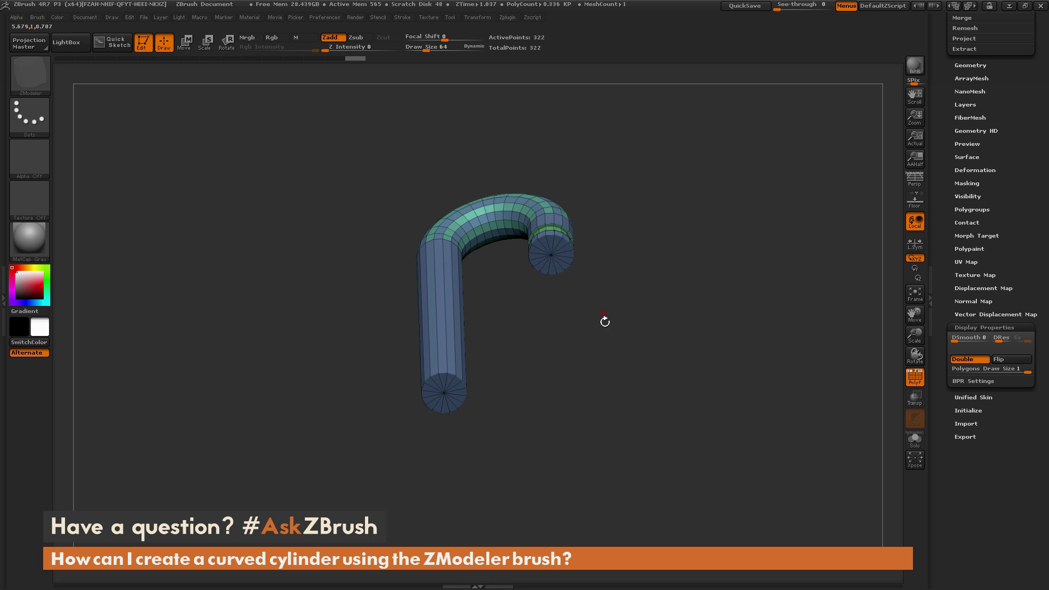
pyautogui.moveTo(475, 320); pyautogui.dragTo(497, 452)
pyautogui.moveTo(669, 325); pyautogui.dragTo(693, 335)
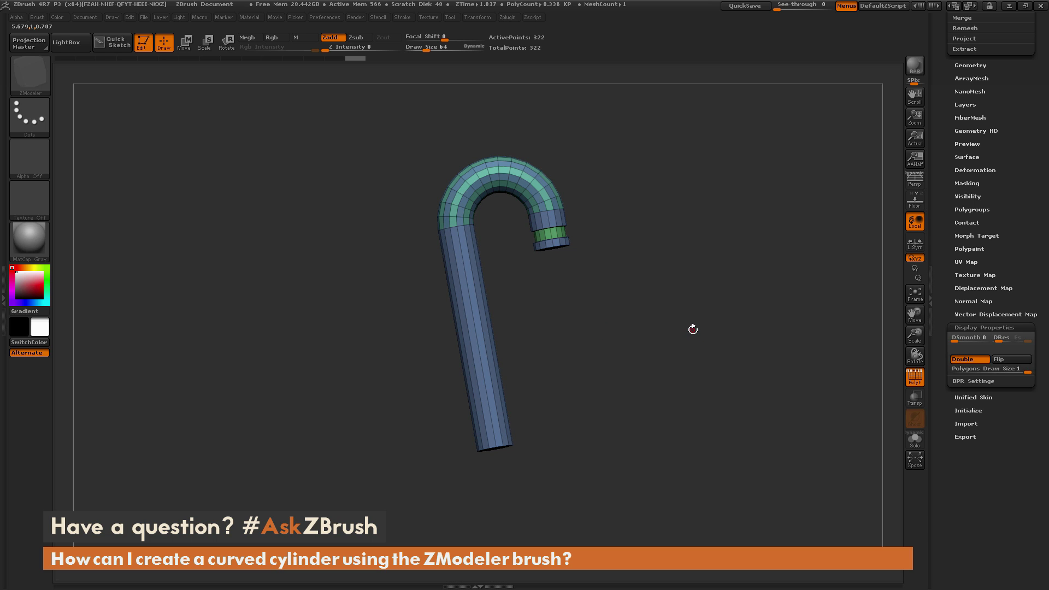
pyautogui.moveTo(702, 338); pyautogui.dragTo(685, 364)
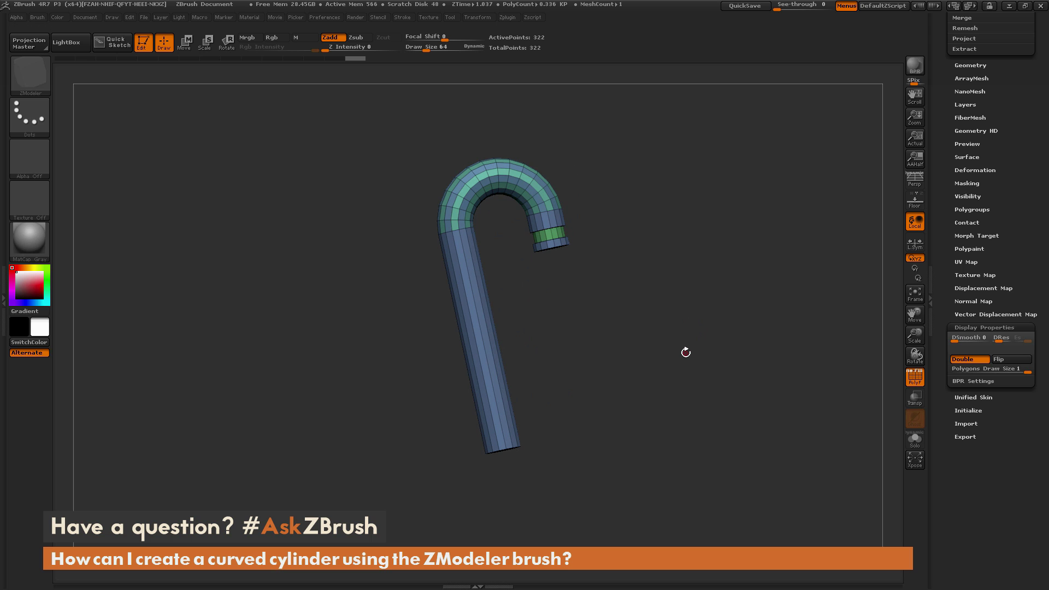